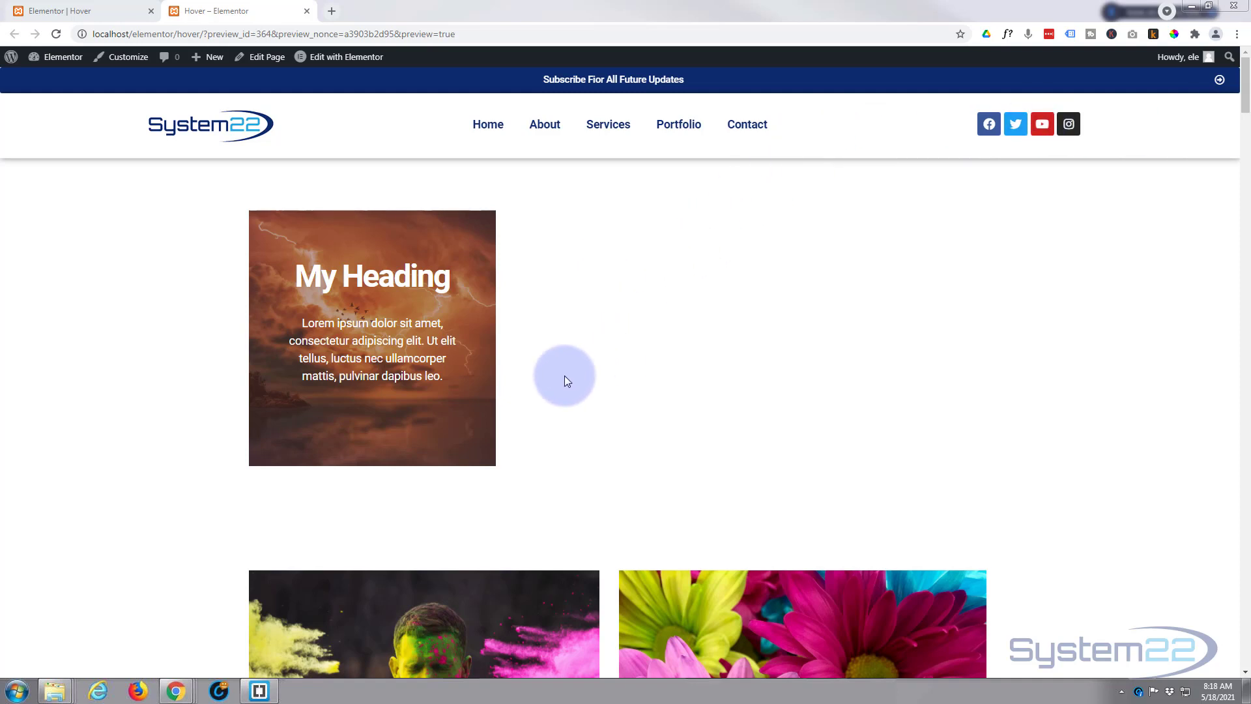
Step: Leave the hover card preview and return to the 'Elementor | Hover' editor tab
{"action": "mouse_move", "coordinate": [460, 397]}
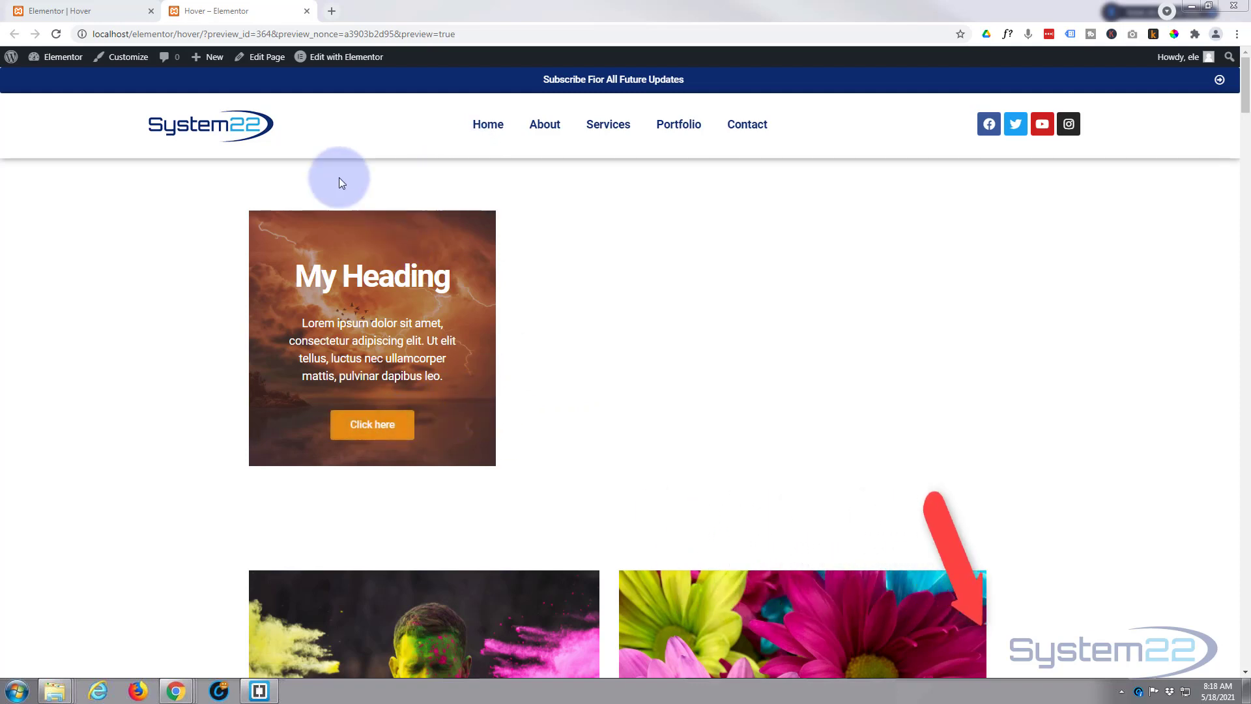
{"action": "mouse_move", "coordinate": [256, 264]}
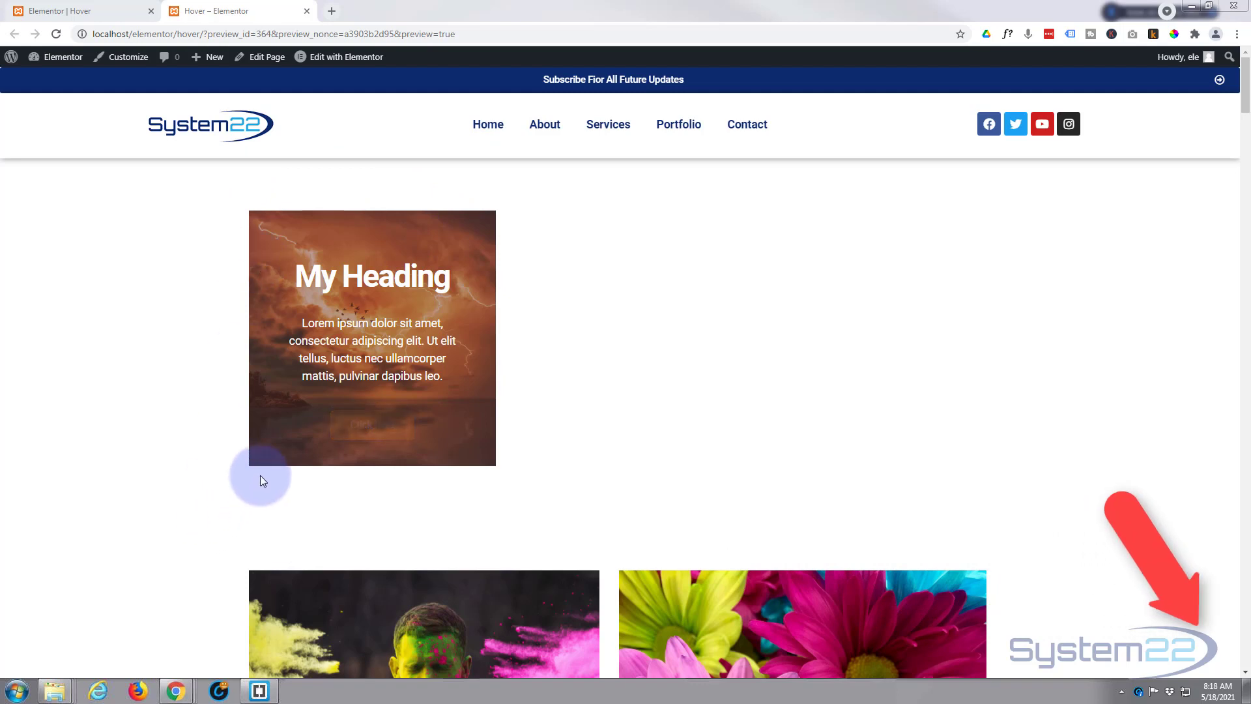
{"action": "mouse_move", "coordinate": [271, 452]}
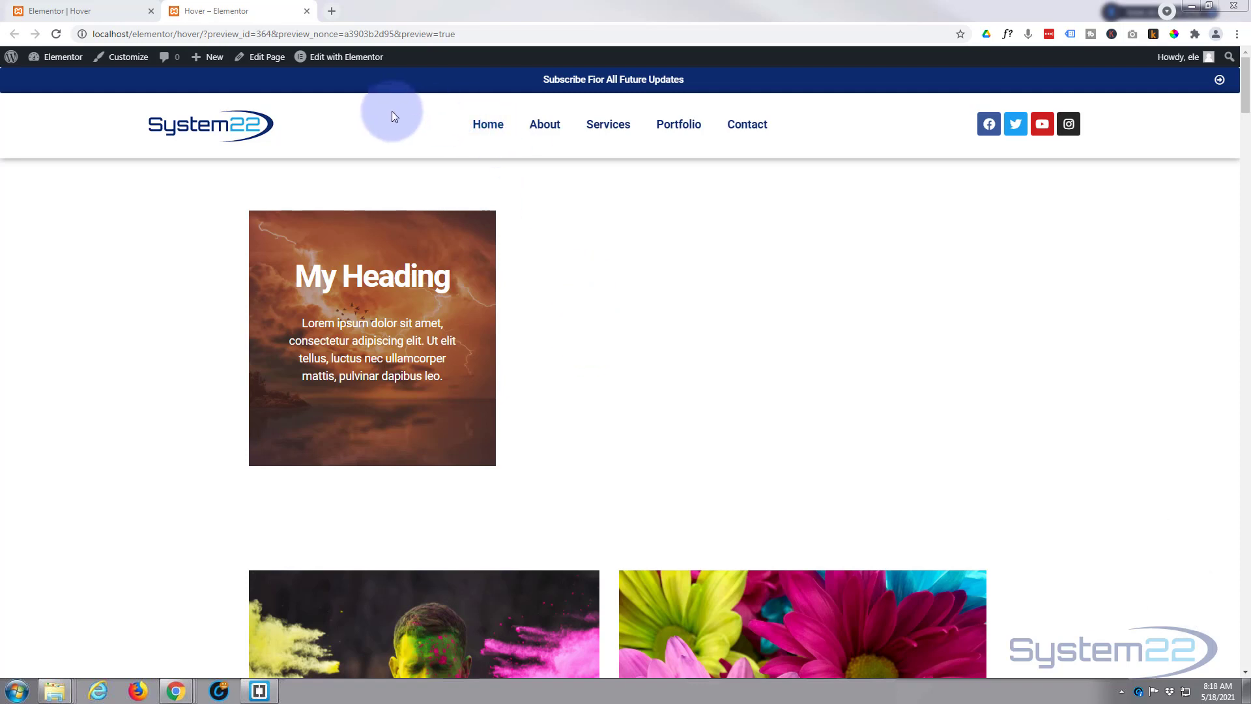
{"action": "left_click", "coordinate": [101, 10]}
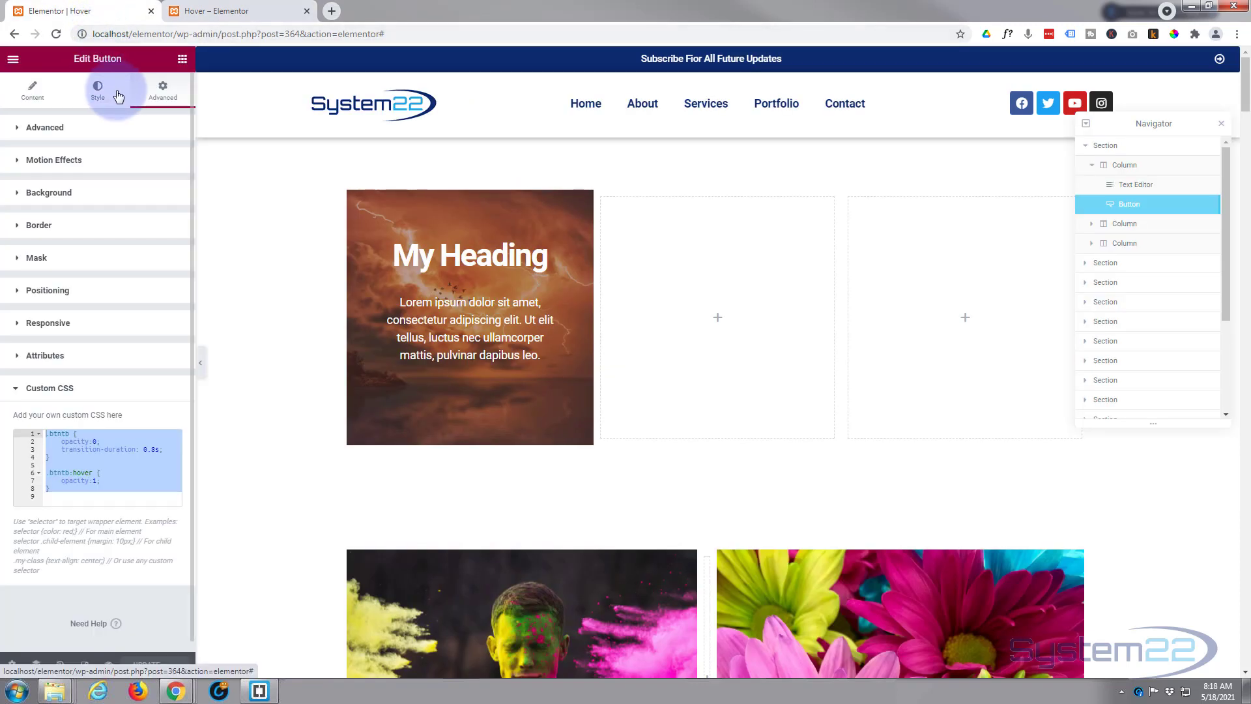
Step: Add a Text Editor widget to the third column and type 'My Heading' above its paragraph
{"action": "left_click", "coordinate": [182, 61]}
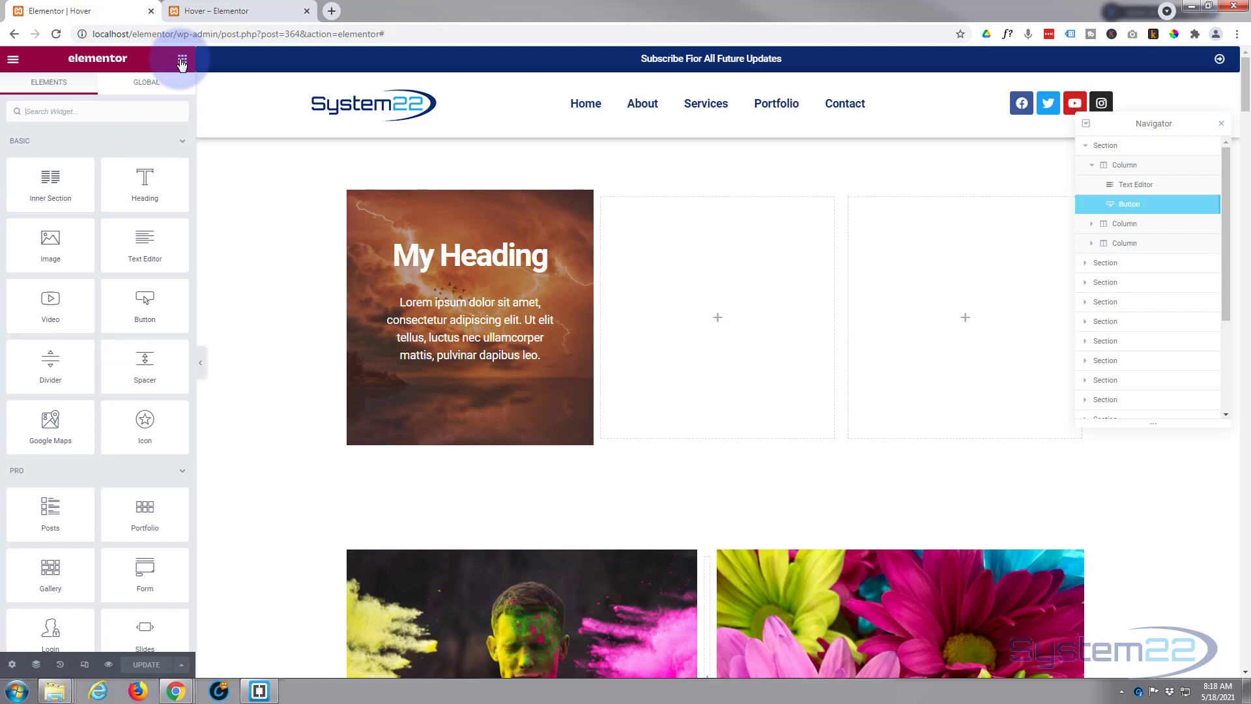
{"action": "left_click_drag", "start_coordinate": [406, 282], "coordinate": [930, 315]}
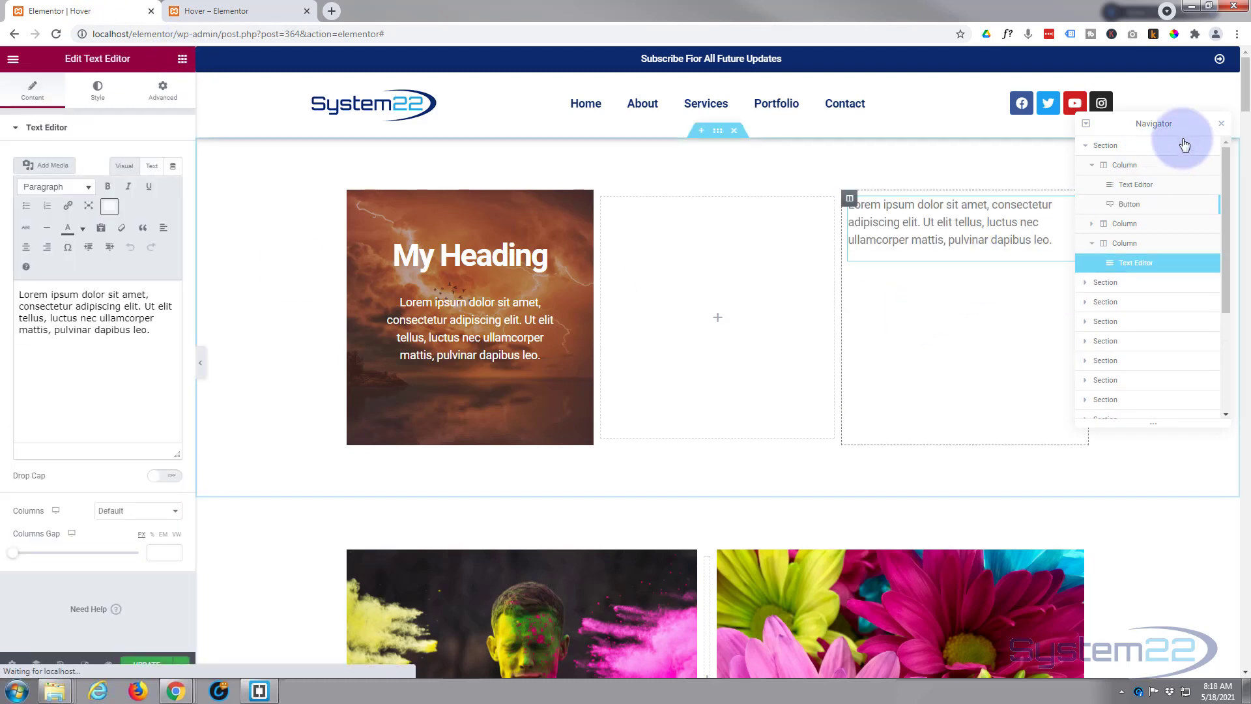
{"action": "left_click", "coordinate": [1221, 124]}
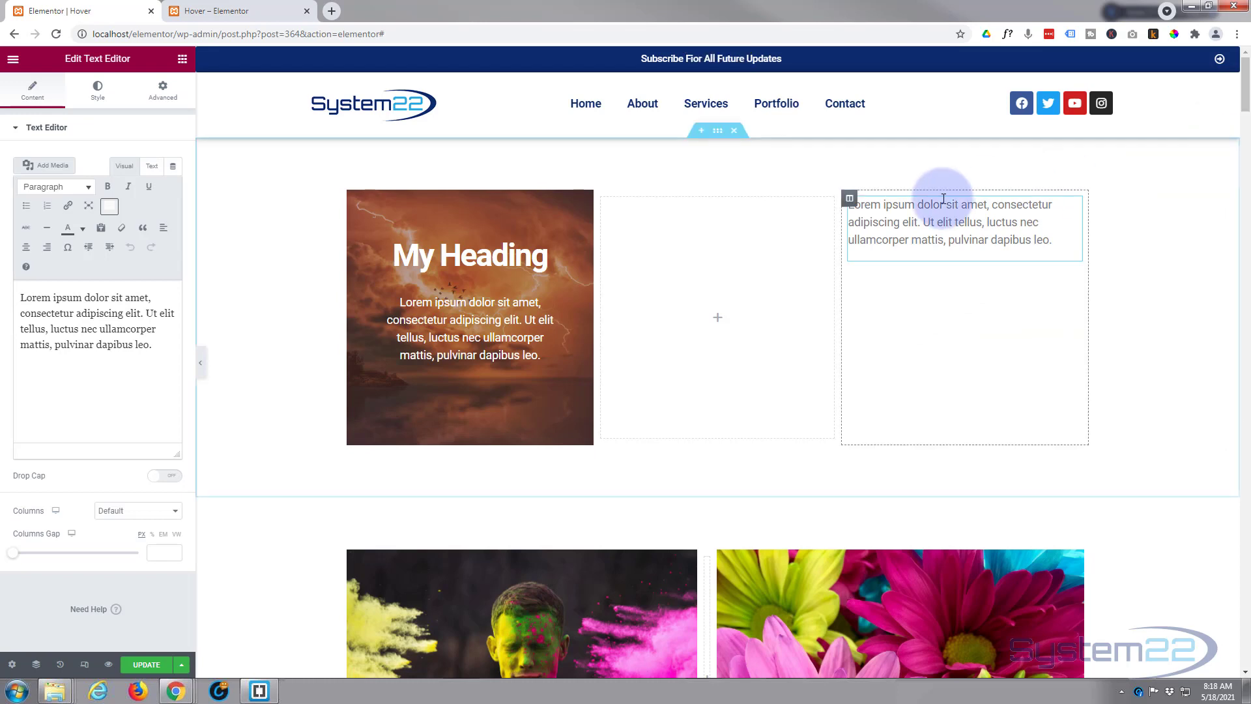
{"action": "left_click", "coordinate": [21, 297]}
{"action": "key", "text": "Return"}
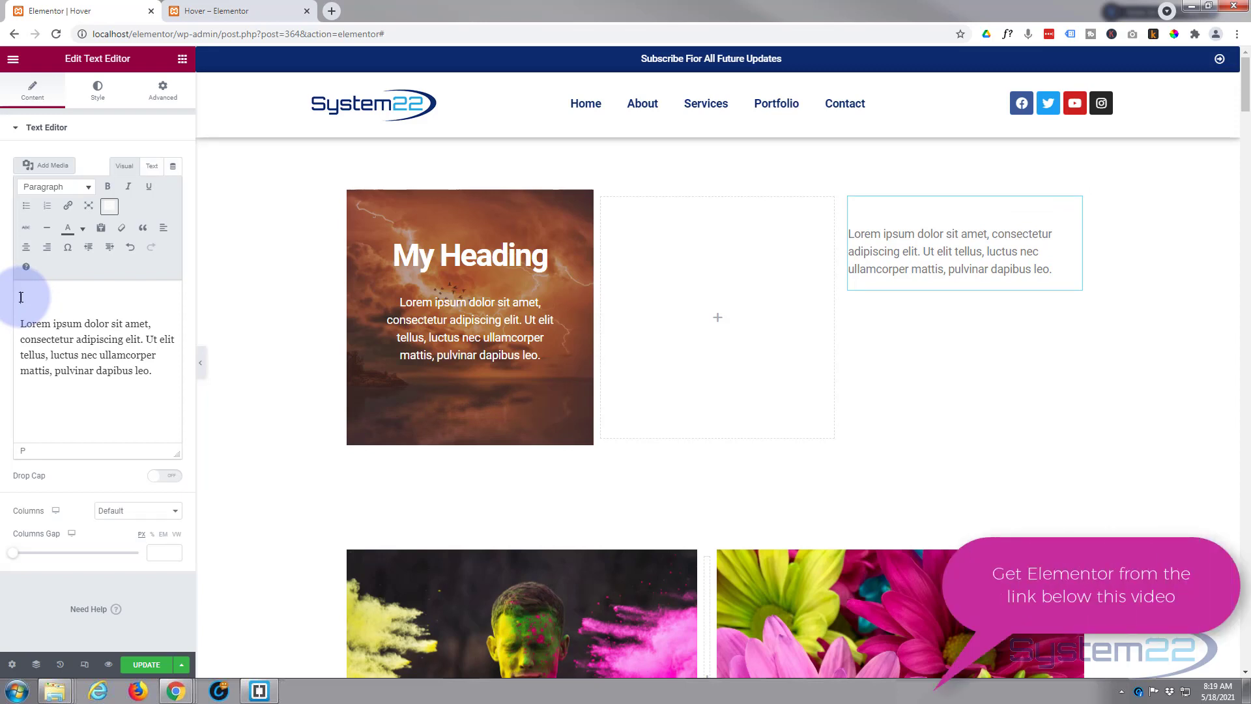
{"action": "type", "text": "My Heading"}
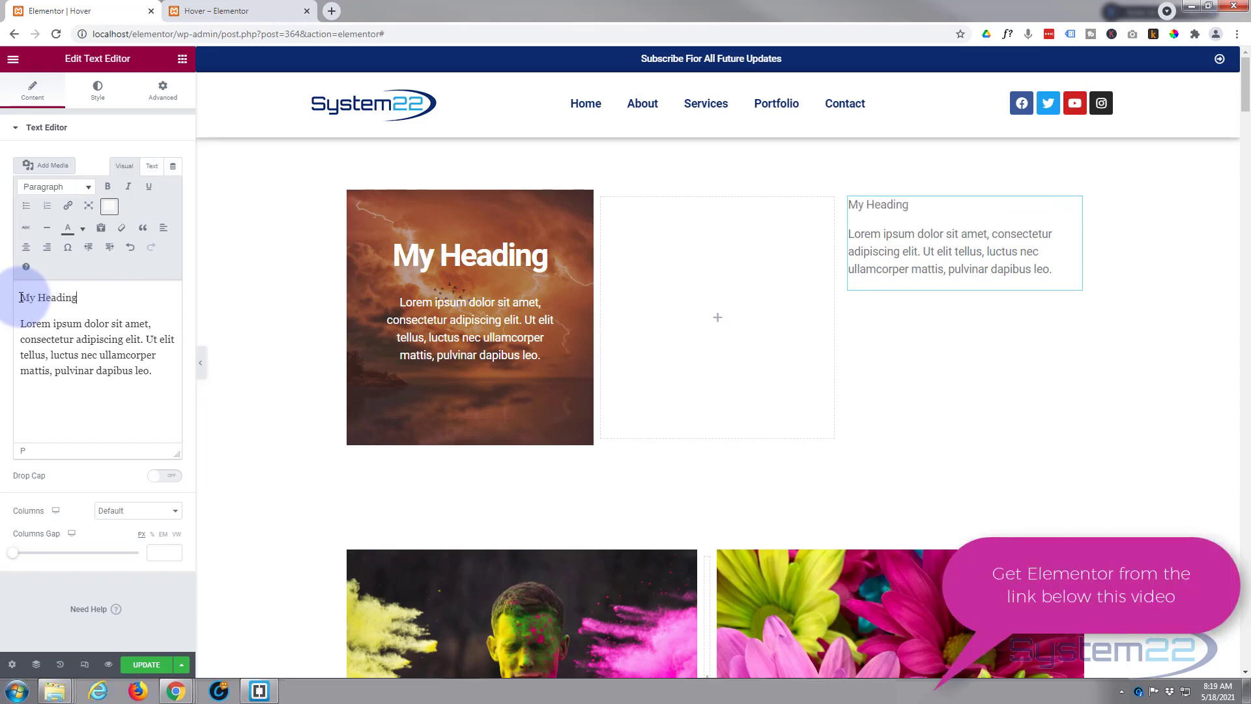
Step: Make 'My Heading' a Heading 2 and centre both it and the lorem ipsum paragraph
{"action": "left_click_drag", "start_coordinate": [81, 298], "coordinate": [13, 298]}
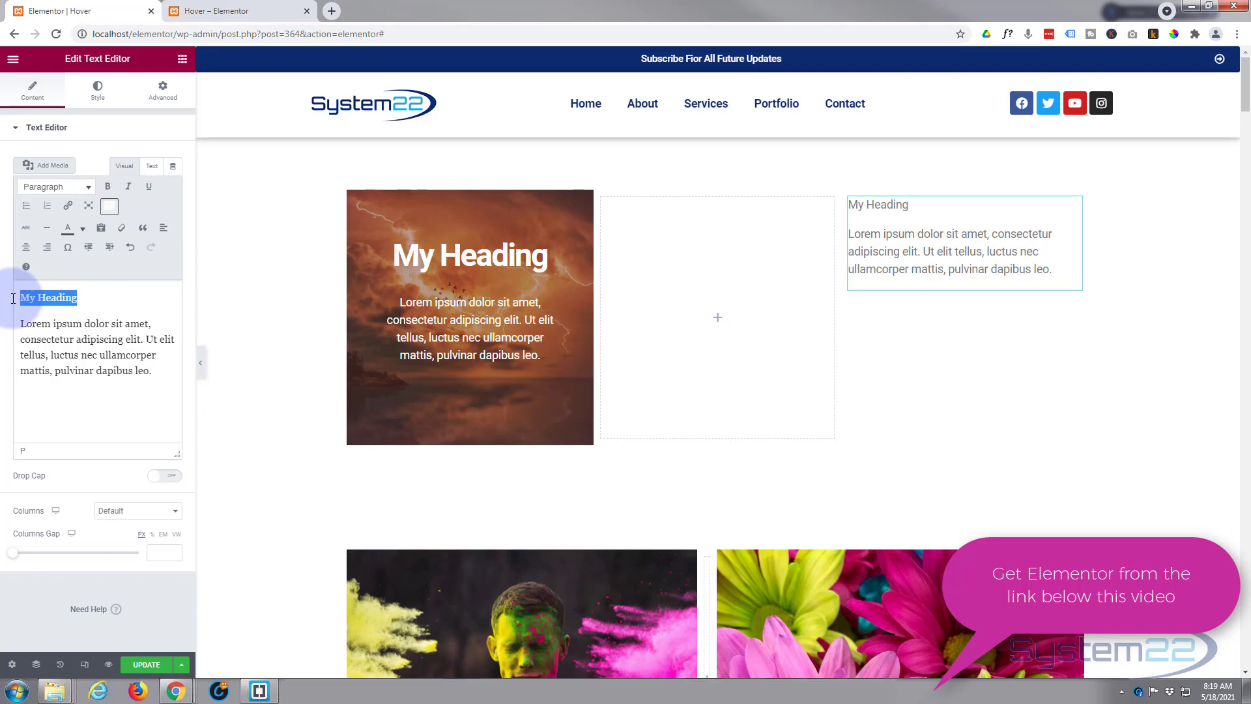
{"action": "left_click", "coordinate": [46, 187]}
{"action": "left_click", "coordinate": [57, 258]}
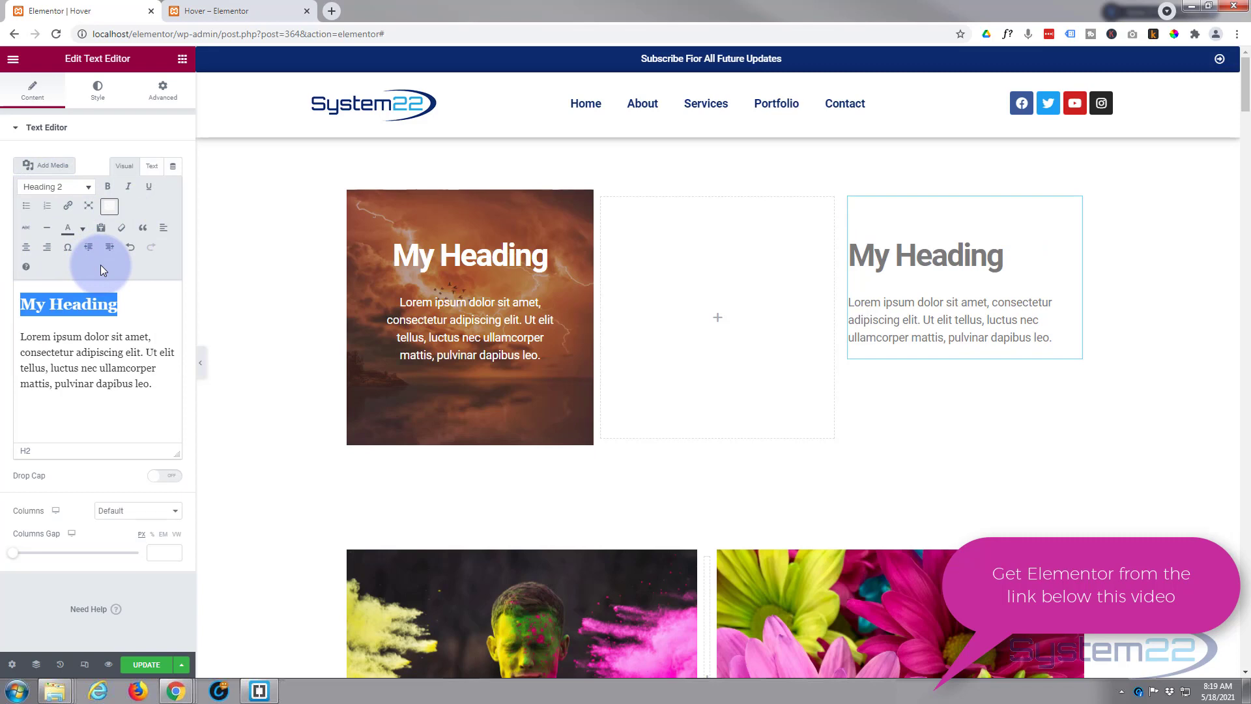
{"action": "left_click", "coordinate": [26, 248]}
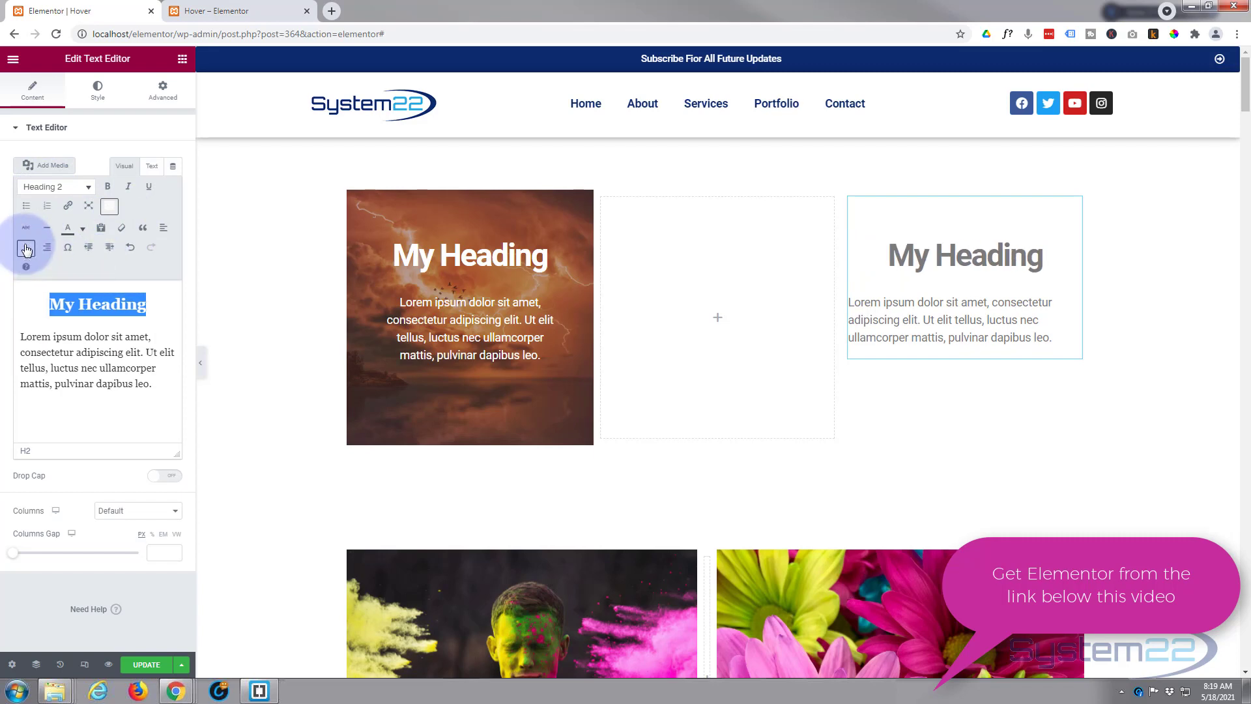
{"action": "left_click_drag", "start_coordinate": [159, 383], "coordinate": [16, 332]}
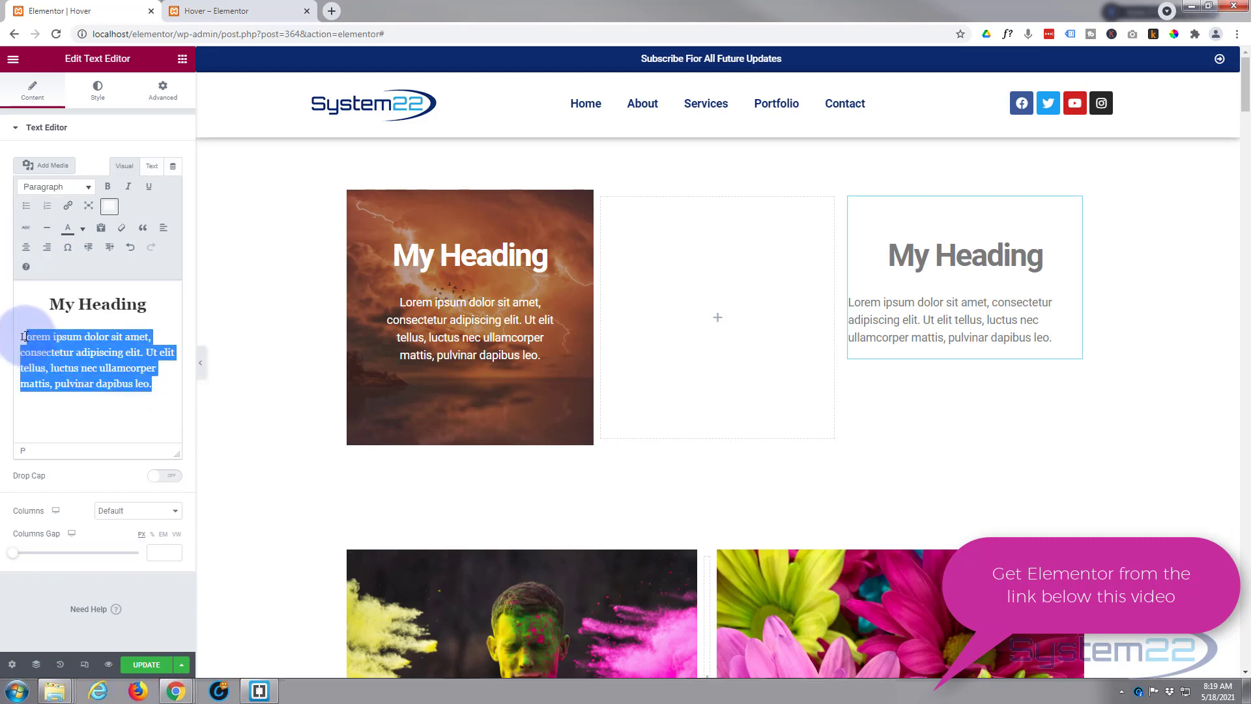
{"action": "left_click", "coordinate": [28, 248]}
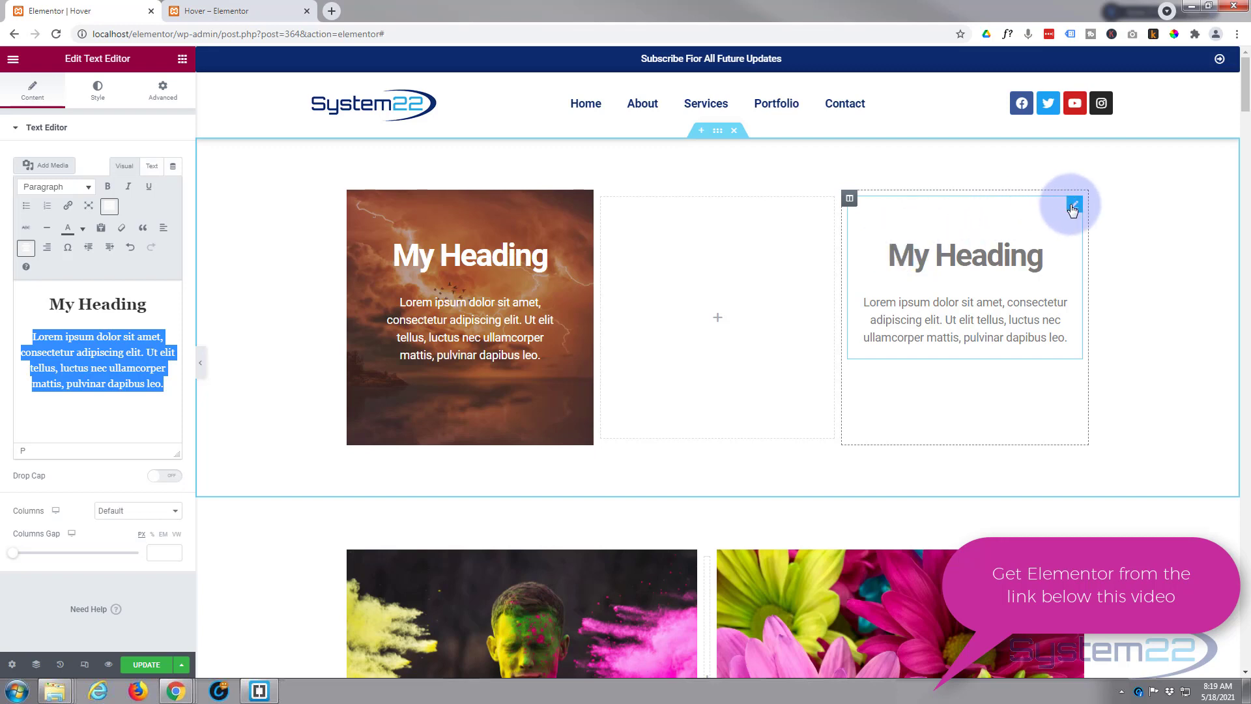
Step: Give the third column a Classic background using the blue-lit keyboard photo
{"action": "left_click", "coordinate": [850, 199]}
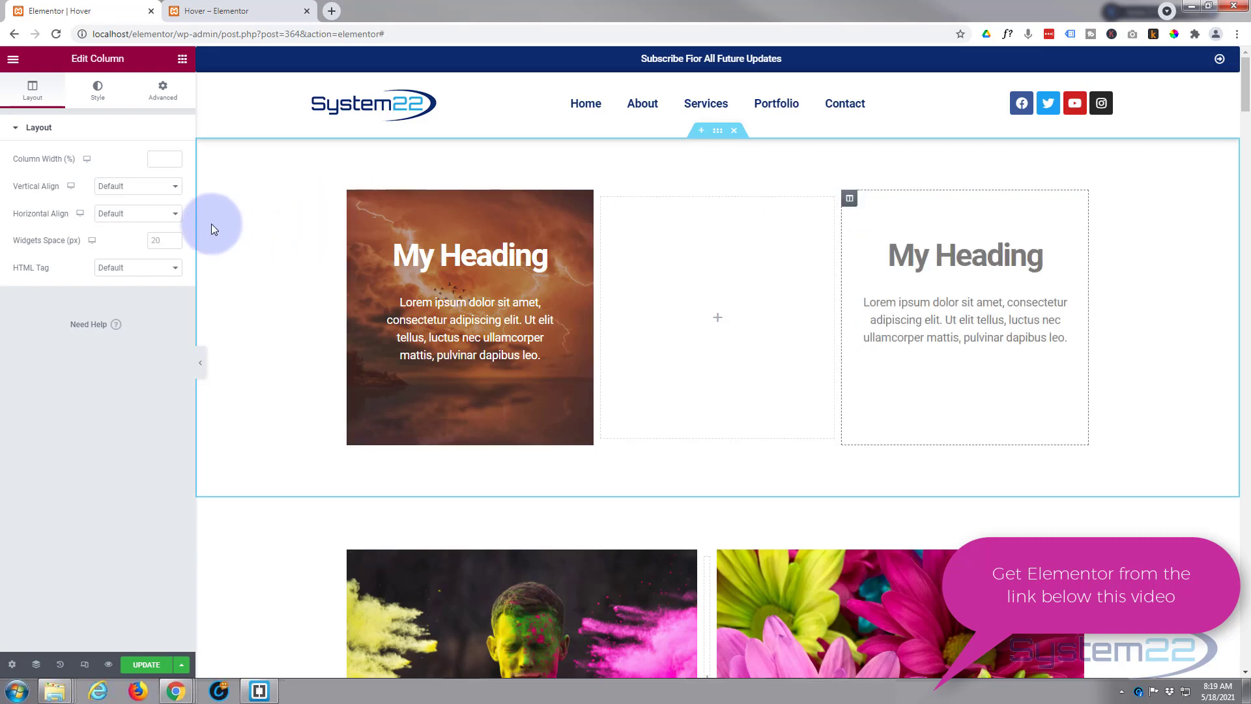
{"action": "left_click", "coordinate": [99, 98]}
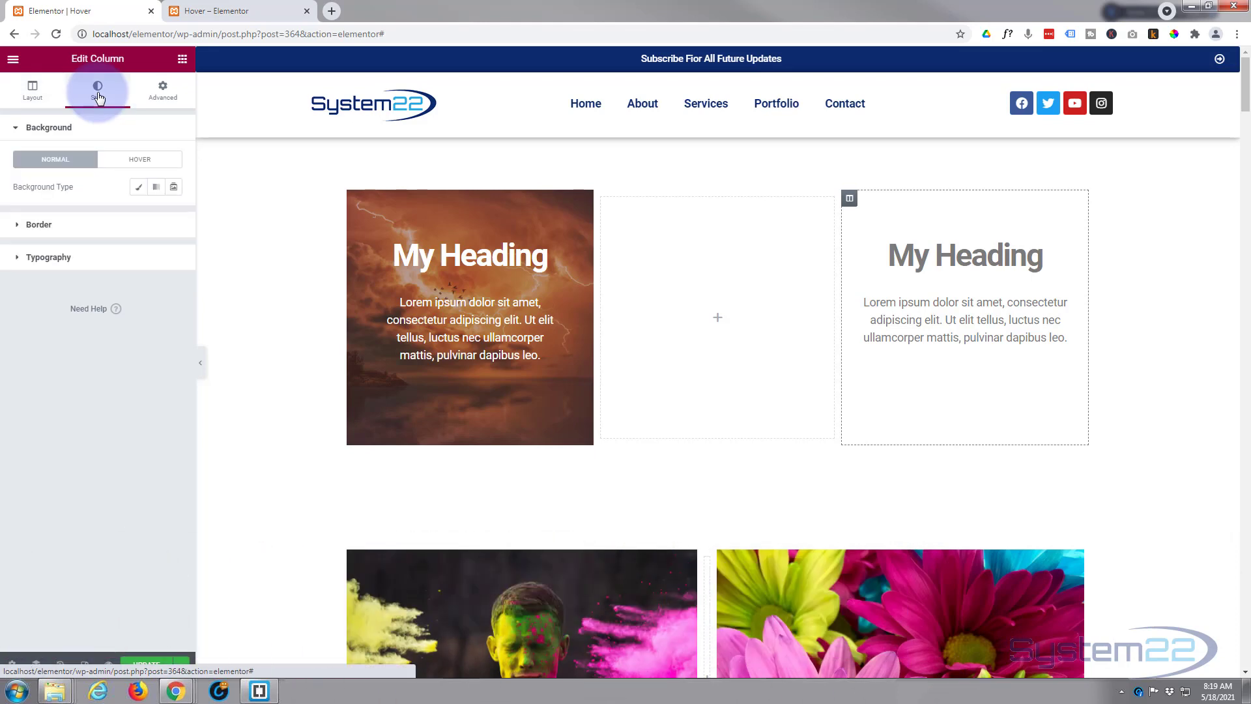
{"action": "left_click", "coordinate": [138, 189]}
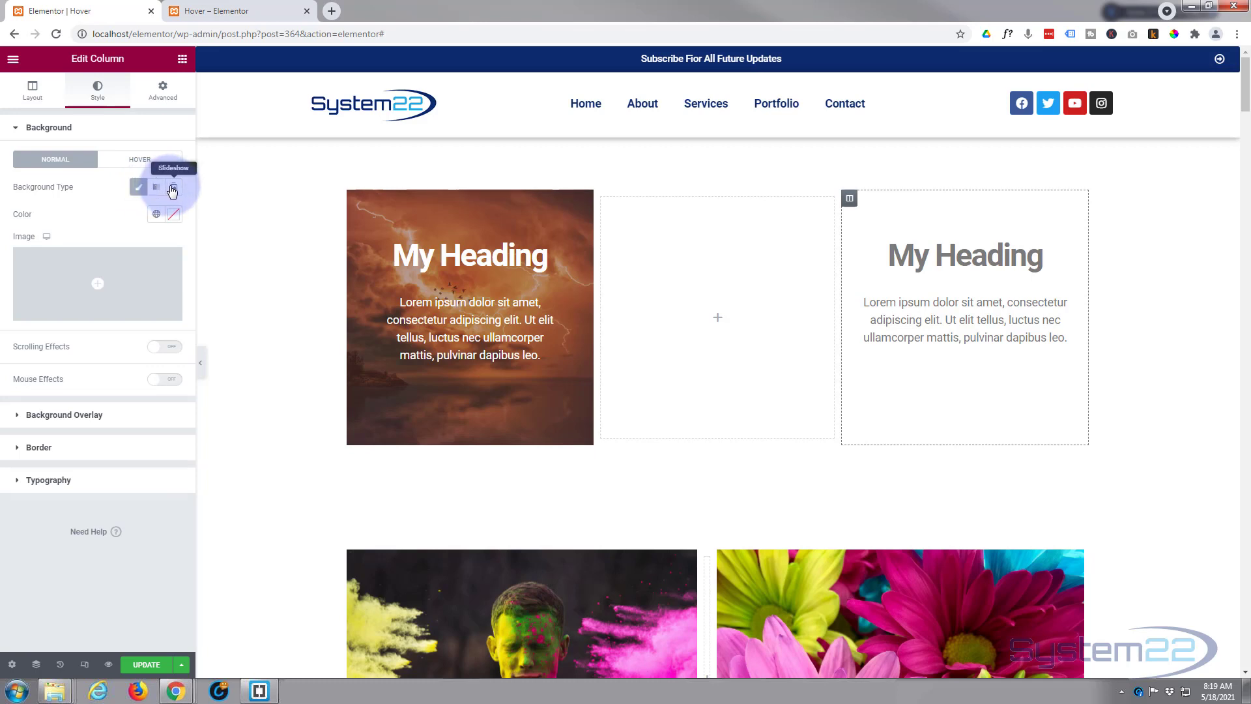
{"action": "mouse_move", "coordinate": [91, 279]}
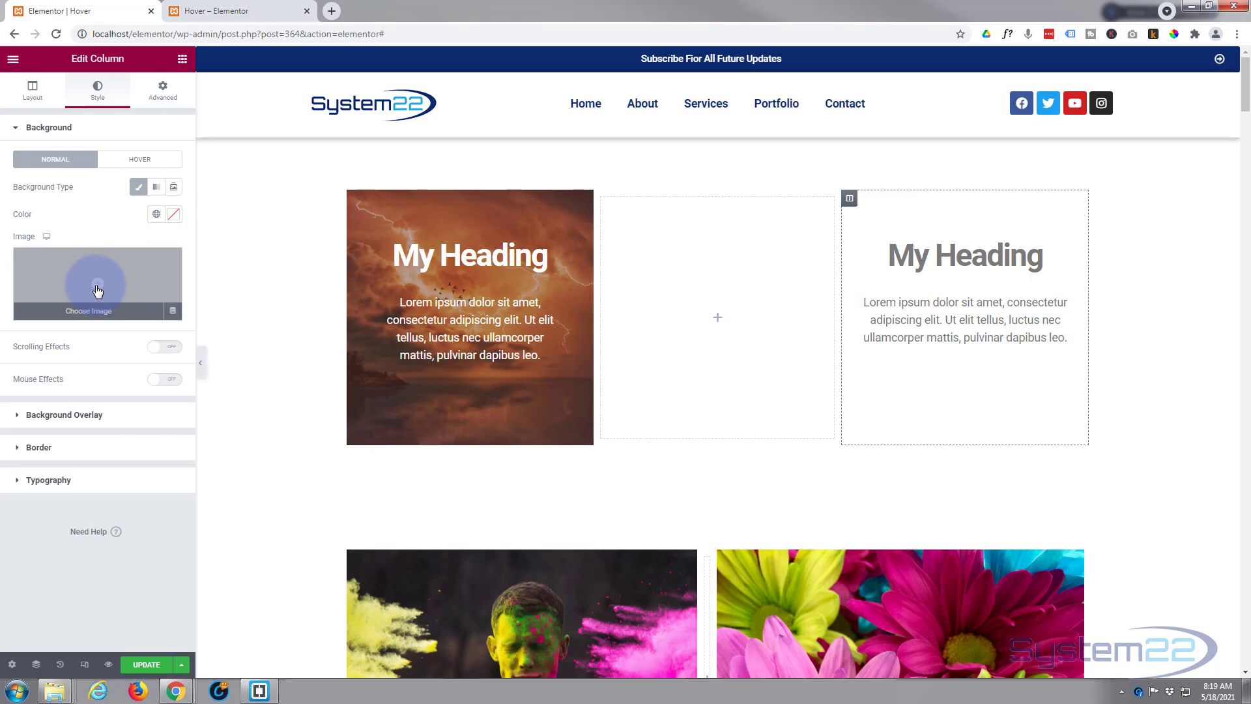
{"action": "left_click", "coordinate": [96, 289]}
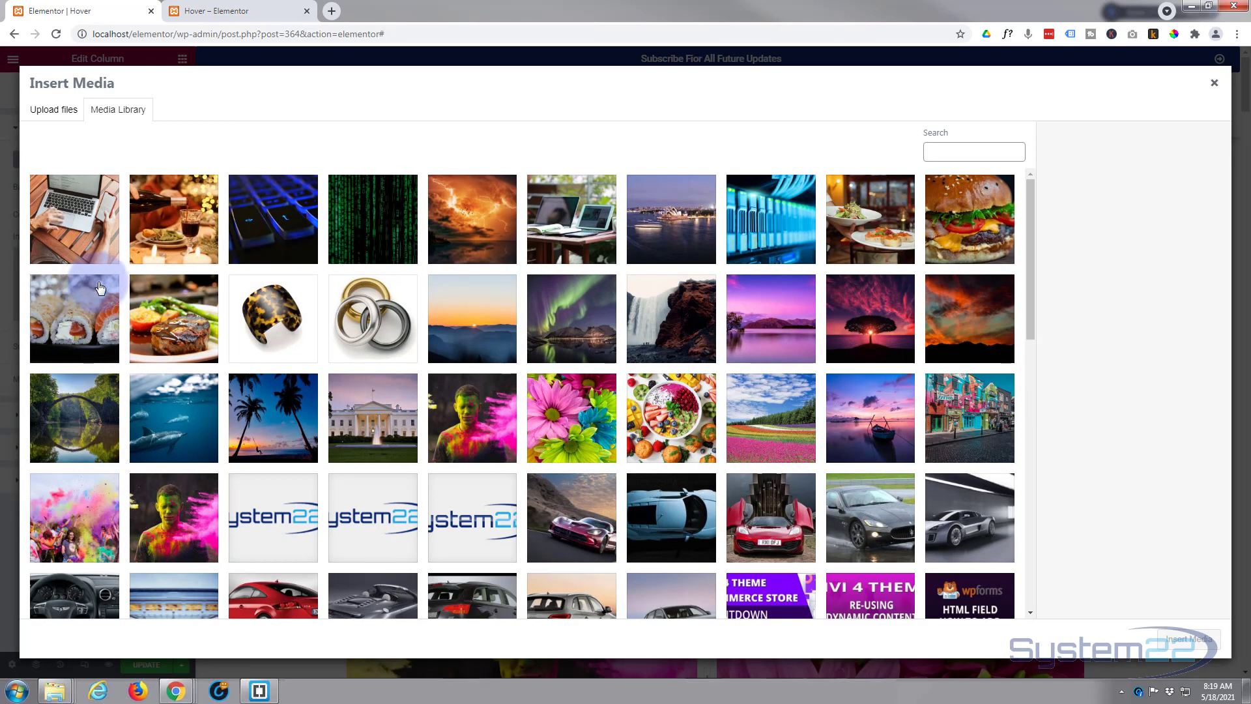
{"action": "left_click", "coordinate": [286, 215]}
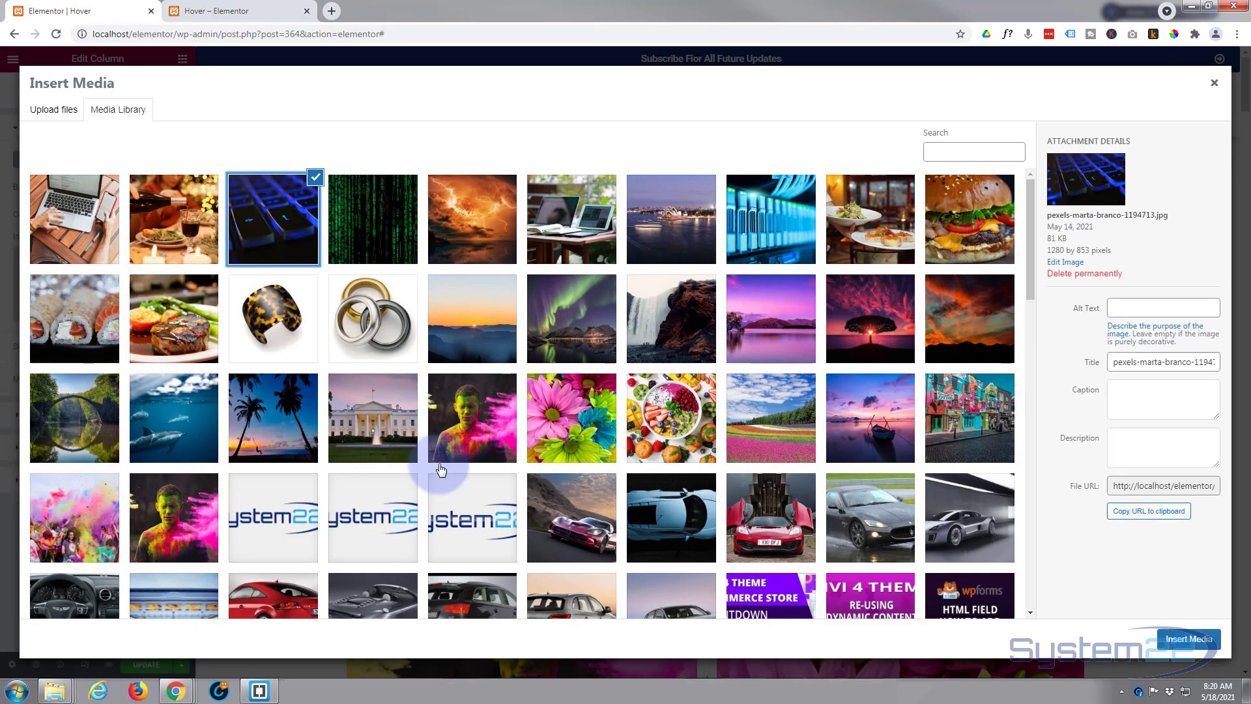
{"action": "left_click", "coordinate": [1182, 640]}
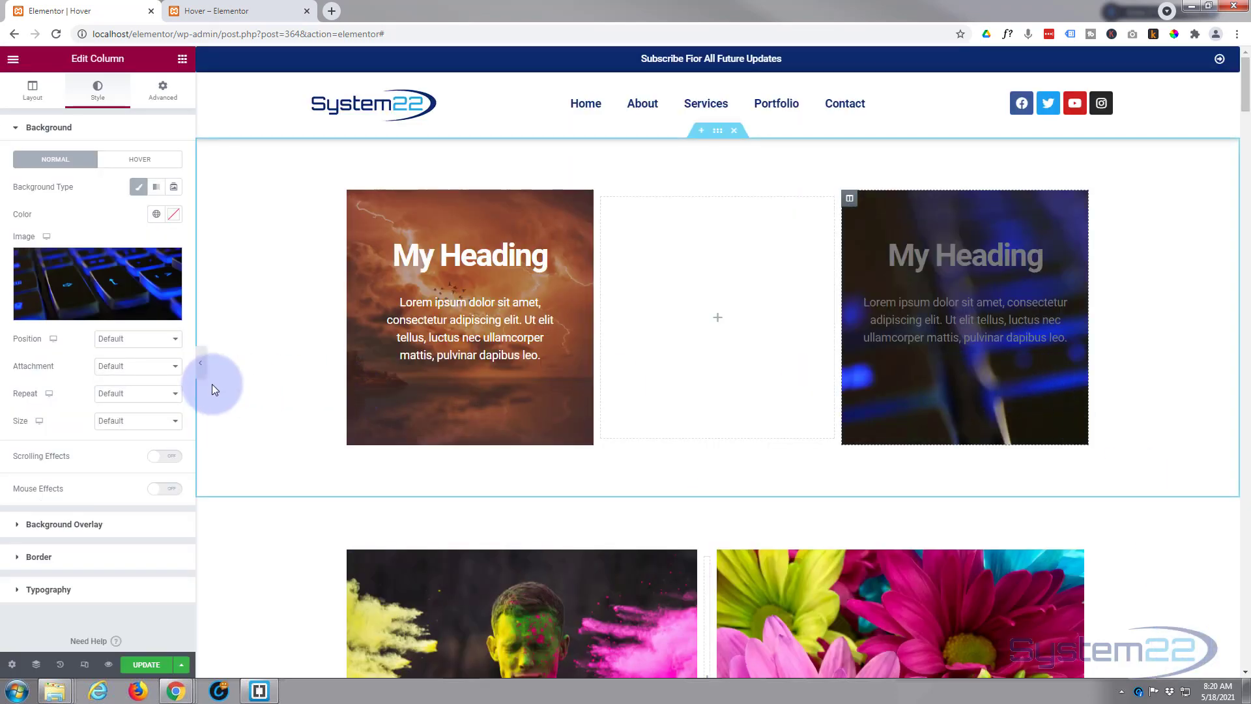
Step: Set the keyboard background to Center Center position, No-repeat and Cover size
{"action": "left_click", "coordinate": [149, 340]}
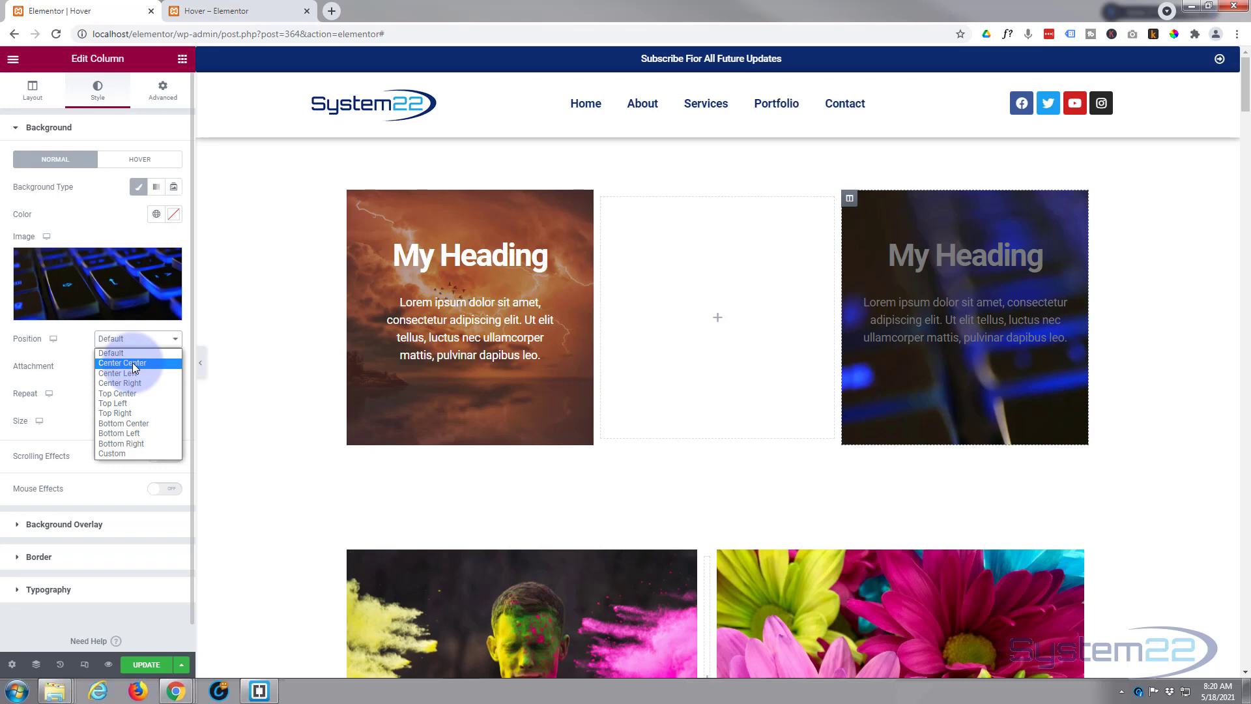
{"action": "left_click", "coordinate": [132, 362]}
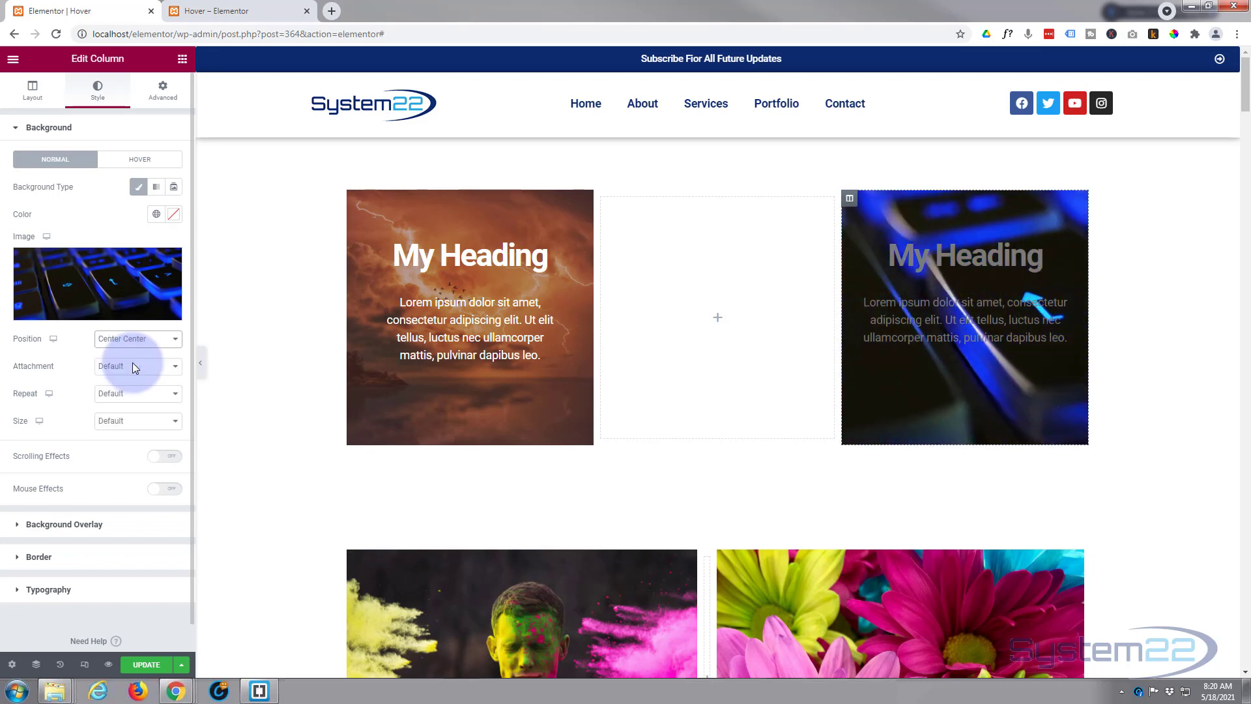
{"action": "left_click", "coordinate": [133, 367]}
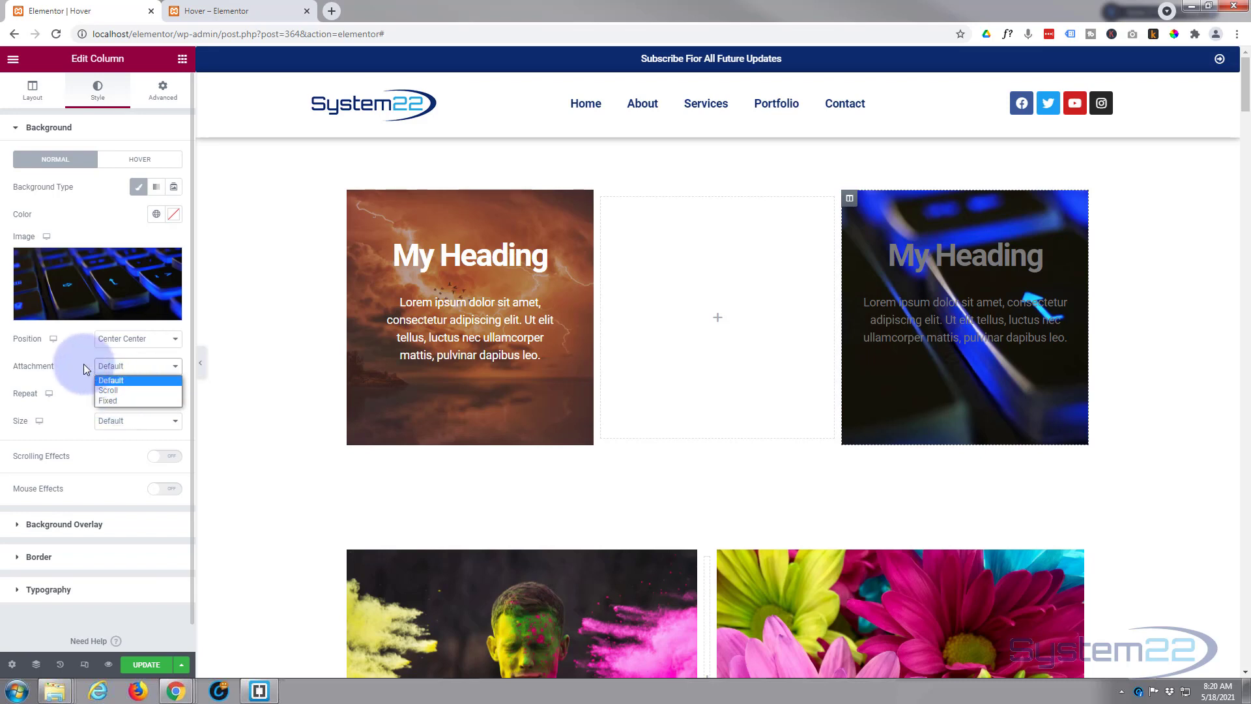
{"action": "left_click", "coordinate": [84, 364]}
{"action": "left_click", "coordinate": [149, 394]}
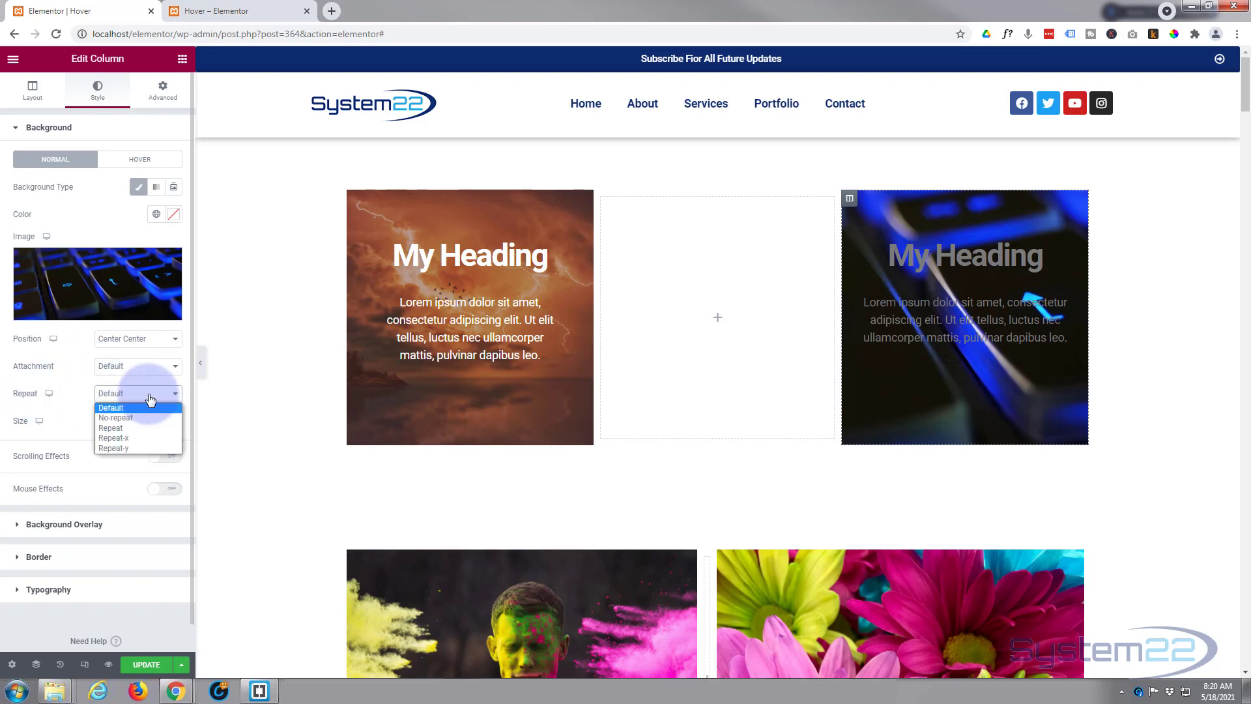
{"action": "left_click", "coordinate": [132, 416]}
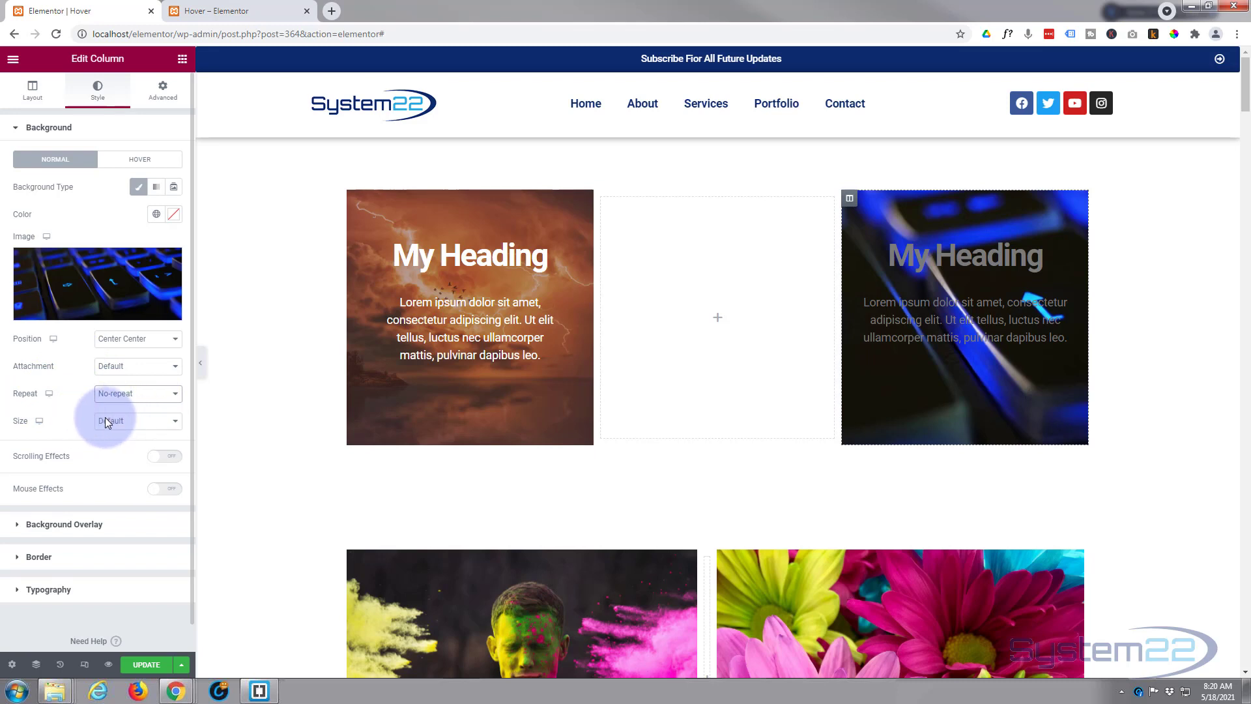
{"action": "left_click", "coordinate": [135, 425]}
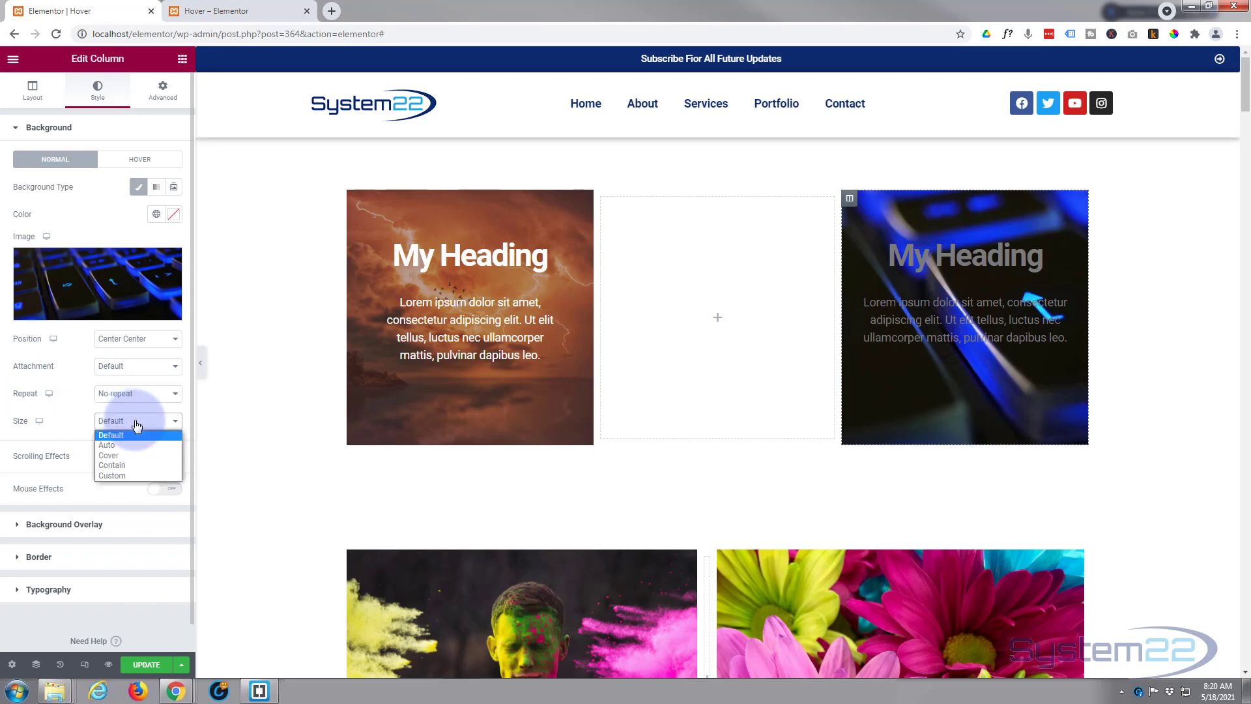
{"action": "left_click", "coordinate": [122, 455]}
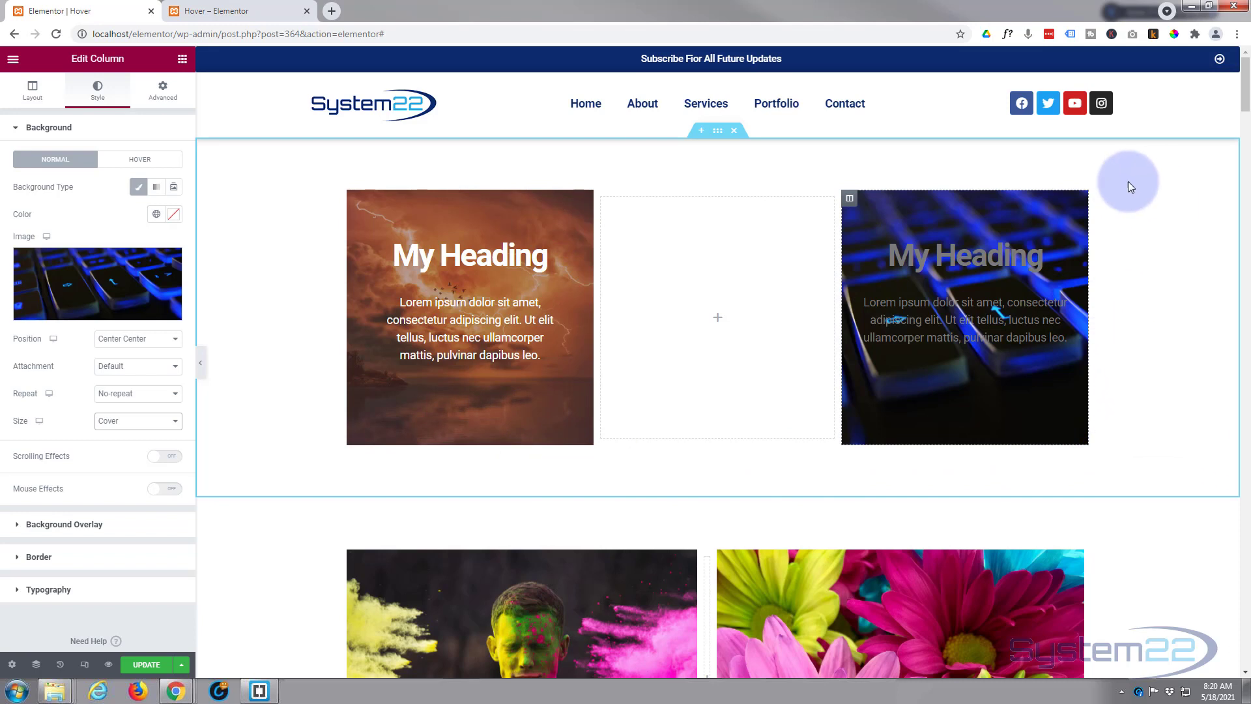
{"action": "left_click", "coordinate": [1075, 206]}
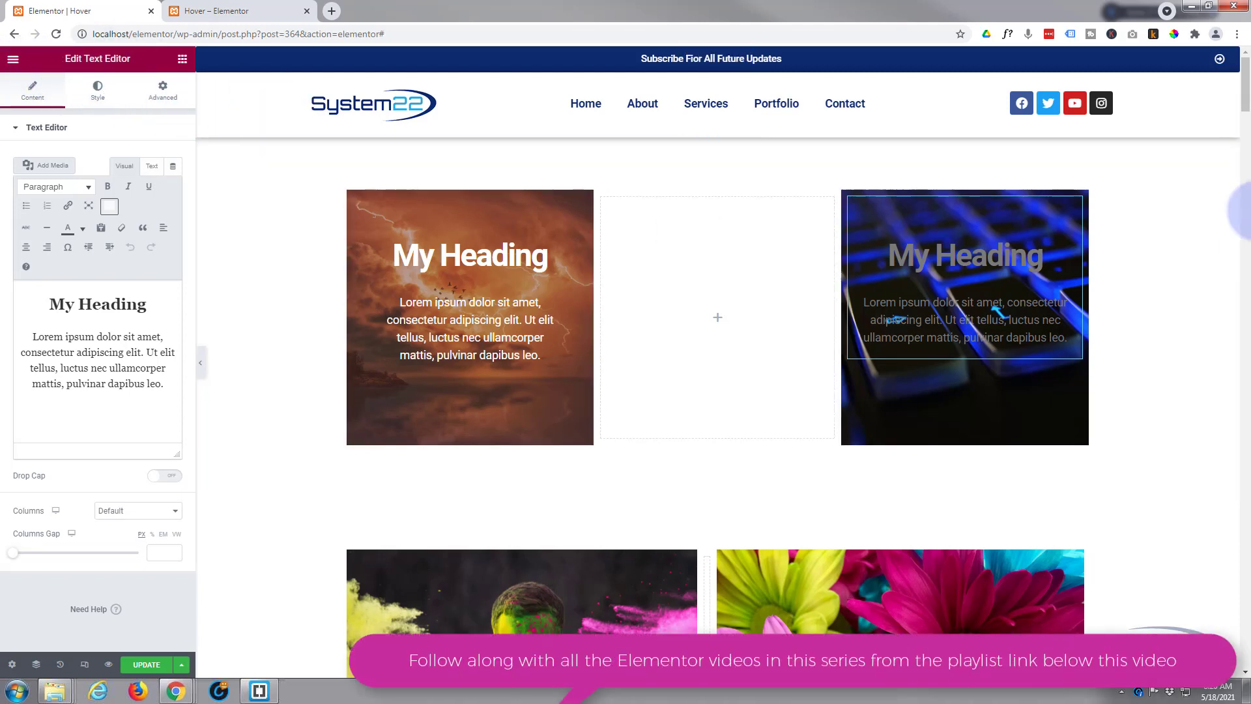
Step: Set the third card's text colour to white (#FFFFFF)
{"action": "left_click", "coordinate": [97, 90]}
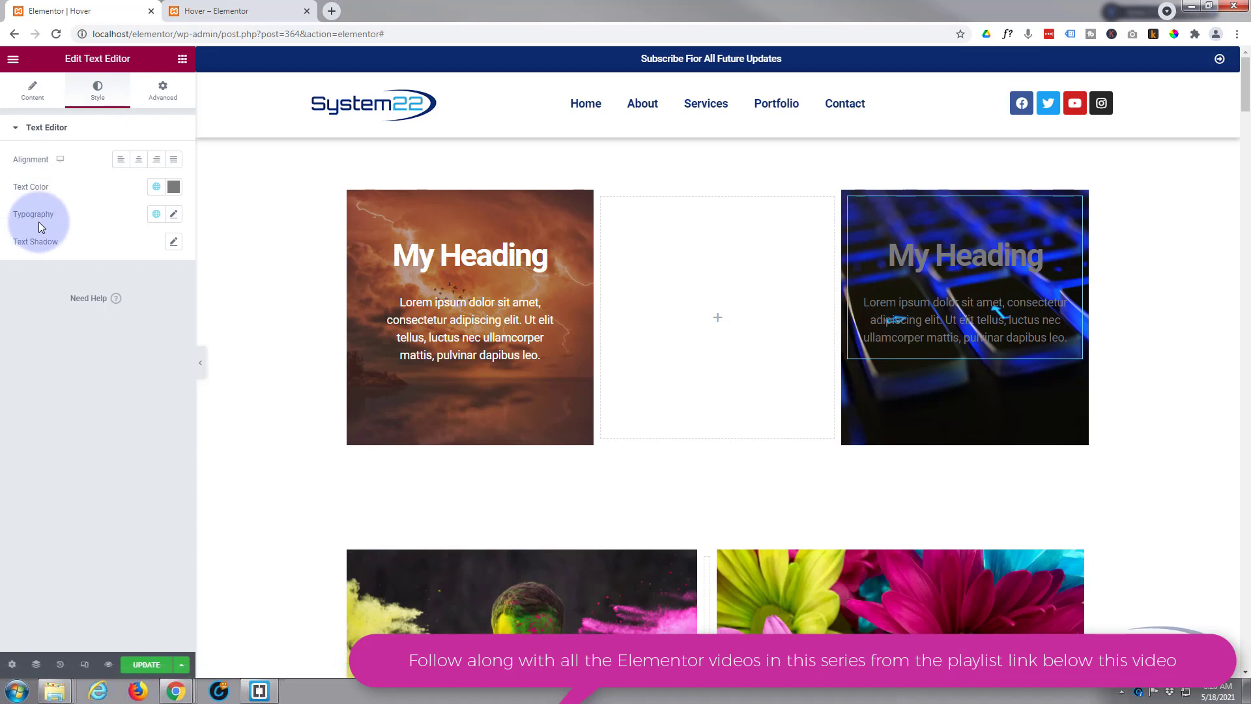
{"action": "left_click", "coordinate": [173, 187]}
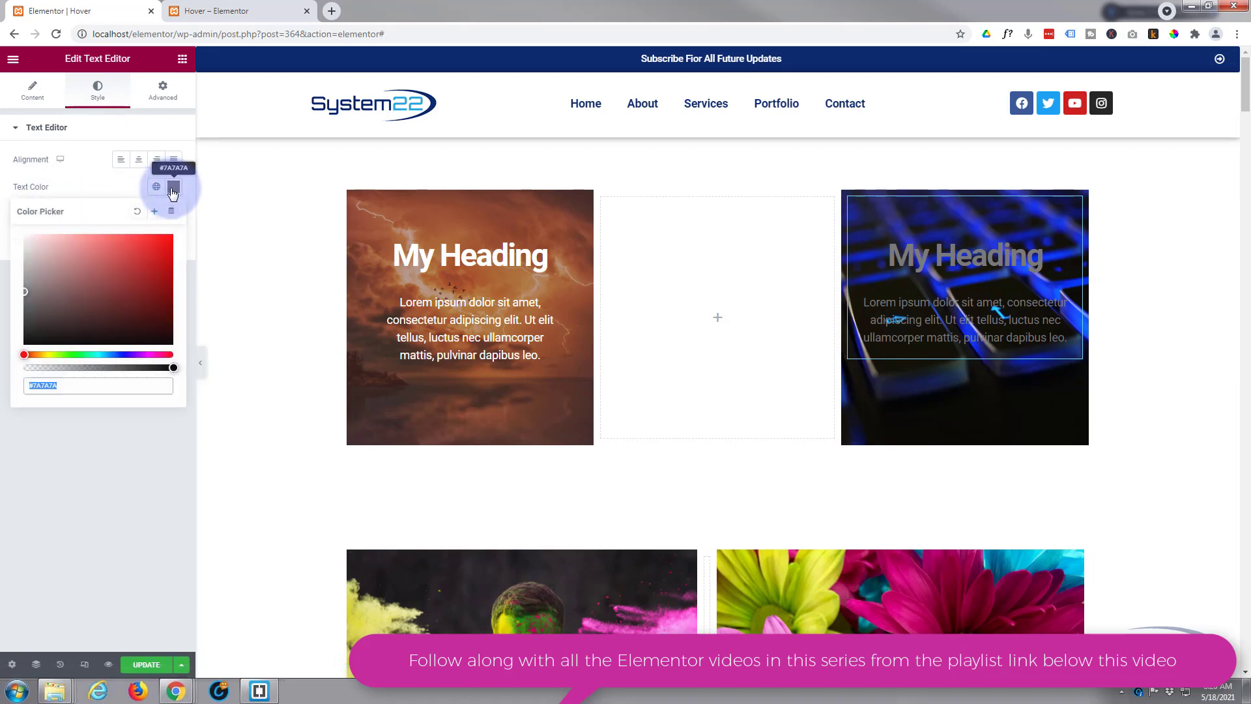
{"action": "left_click_drag", "start_coordinate": [42, 265], "coordinate": [15, 231]}
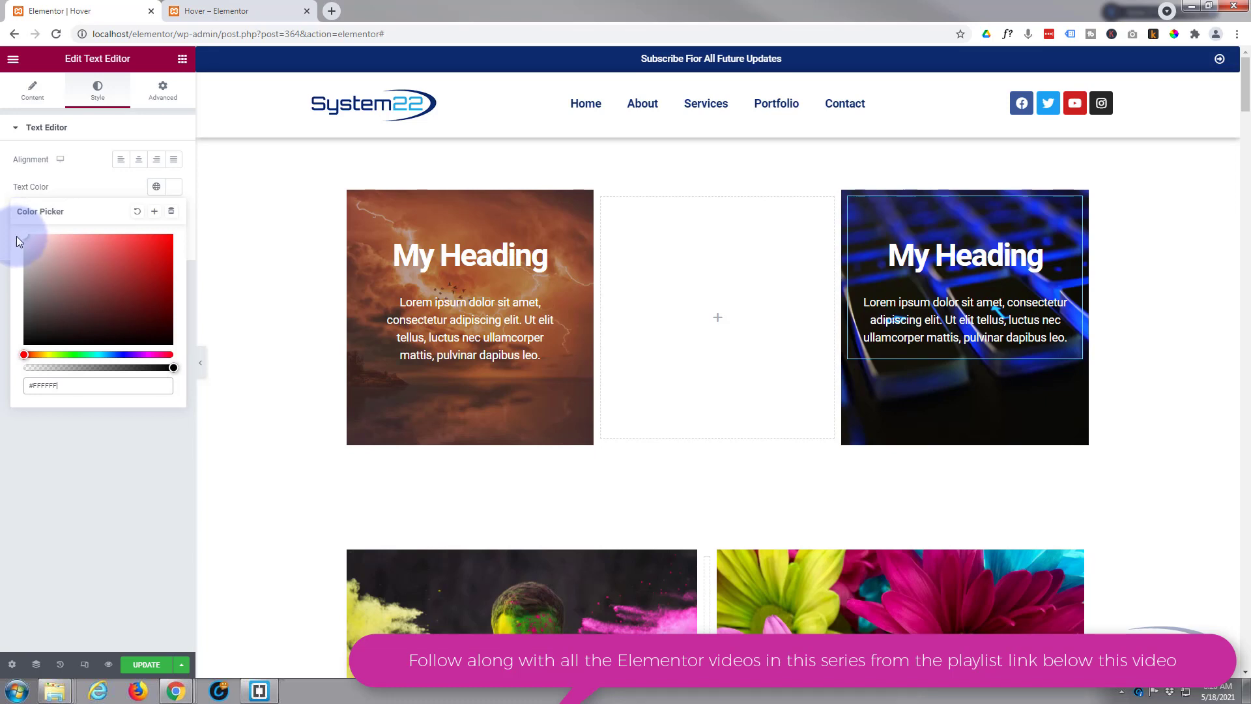
{"action": "left_click", "coordinate": [183, 60]}
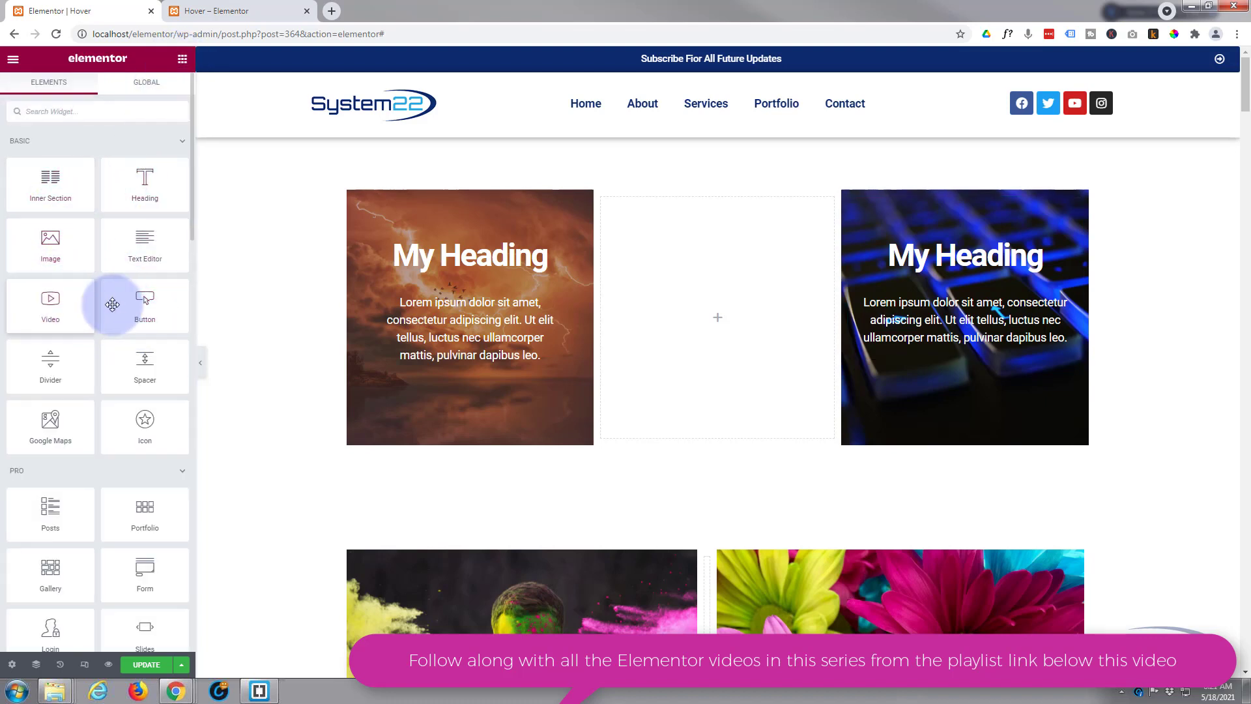
Step: Add a 'Click here' button under the right card's text, sized Medium and centred
{"action": "left_click_drag", "start_coordinate": [142, 310], "coordinate": [957, 364]}
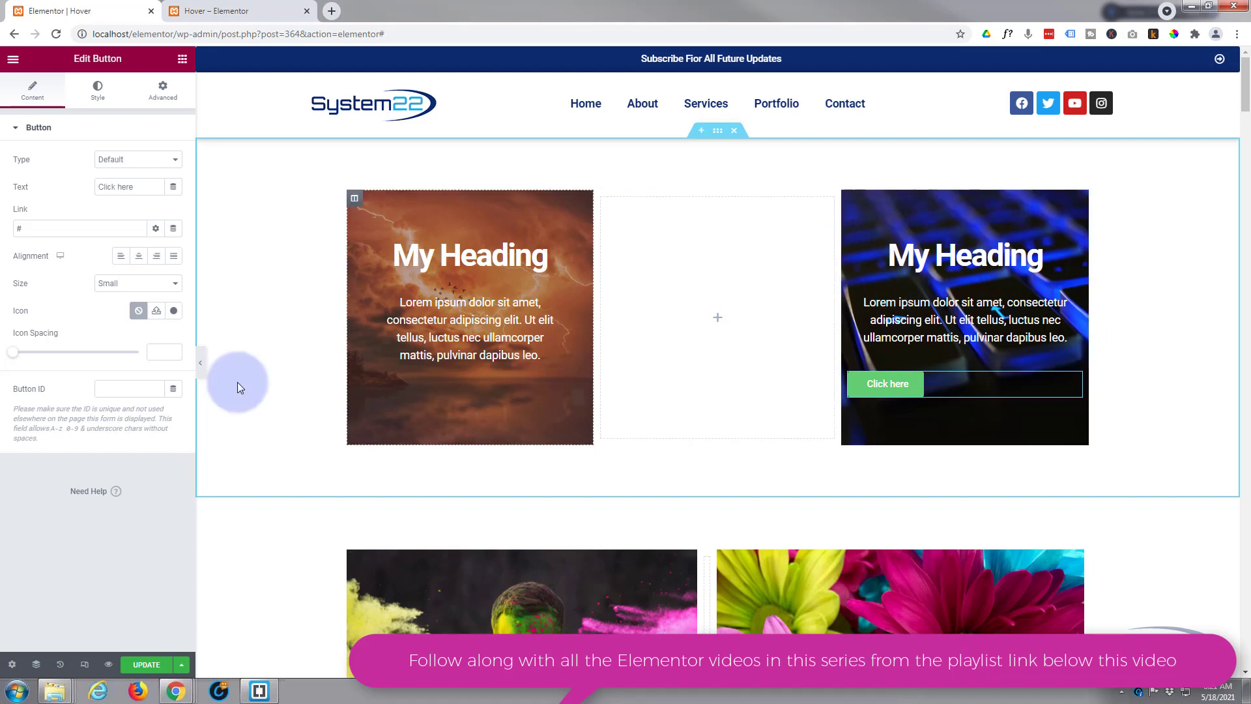
{"action": "left_click", "coordinate": [163, 286]}
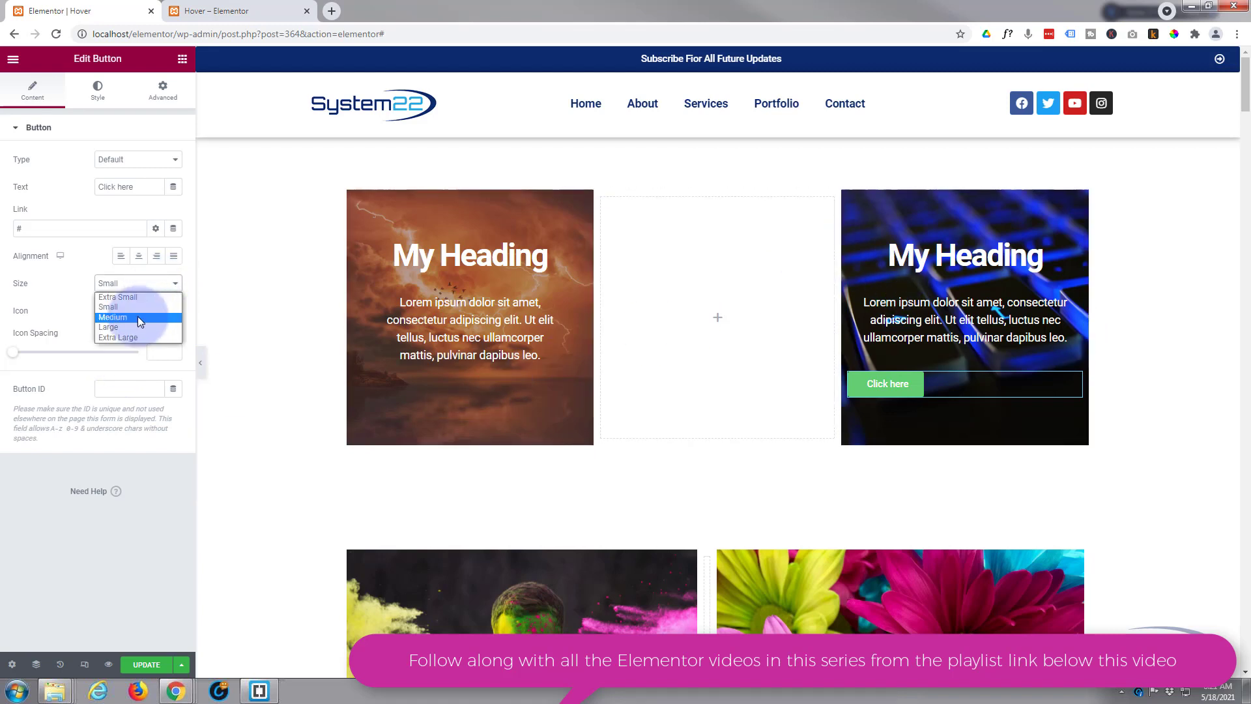
{"action": "left_click", "coordinate": [138, 317]}
{"action": "left_click", "coordinate": [139, 257]}
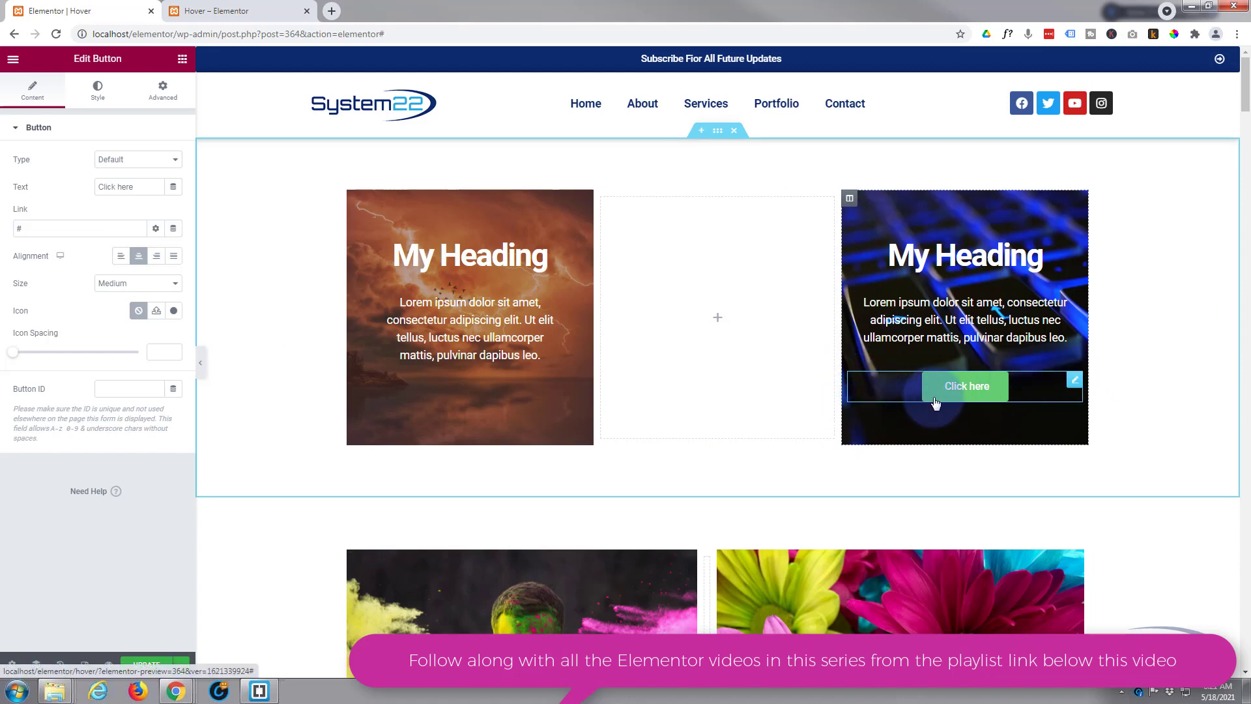
{"action": "mouse_move", "coordinate": [514, 395]}
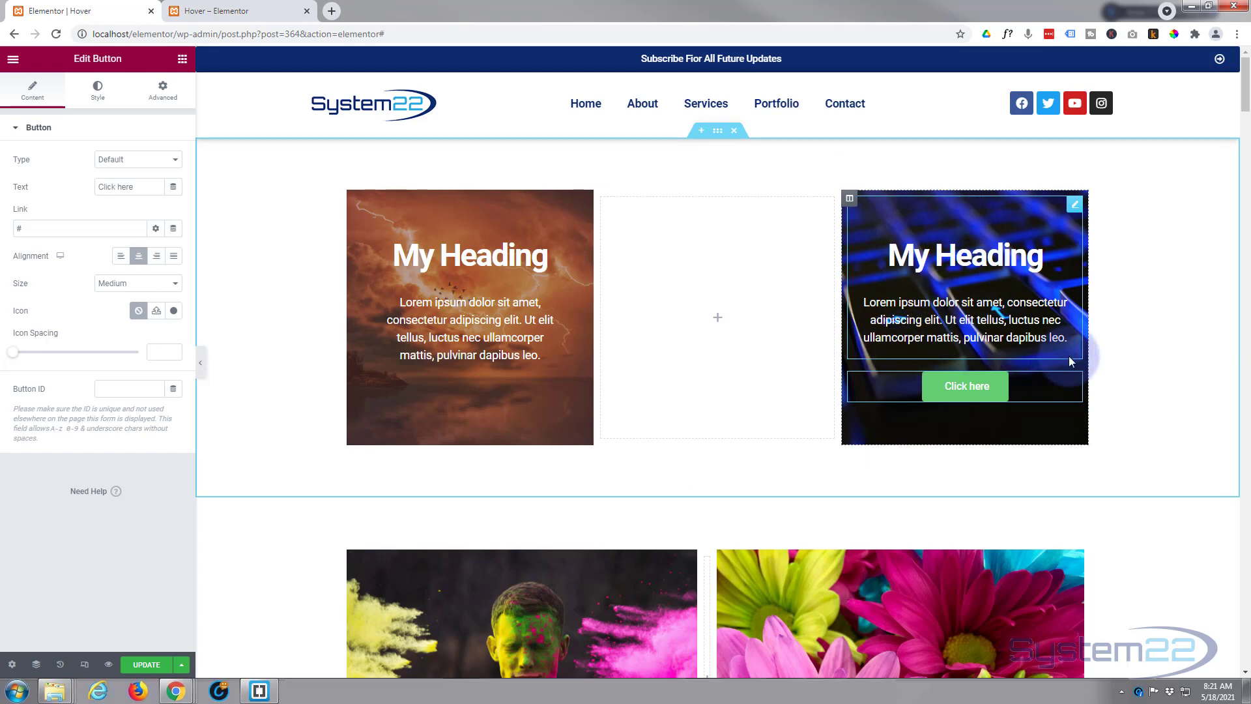
Step: Unlink the button's padding values and set its top padding to 350 px
{"action": "left_click", "coordinate": [164, 96]}
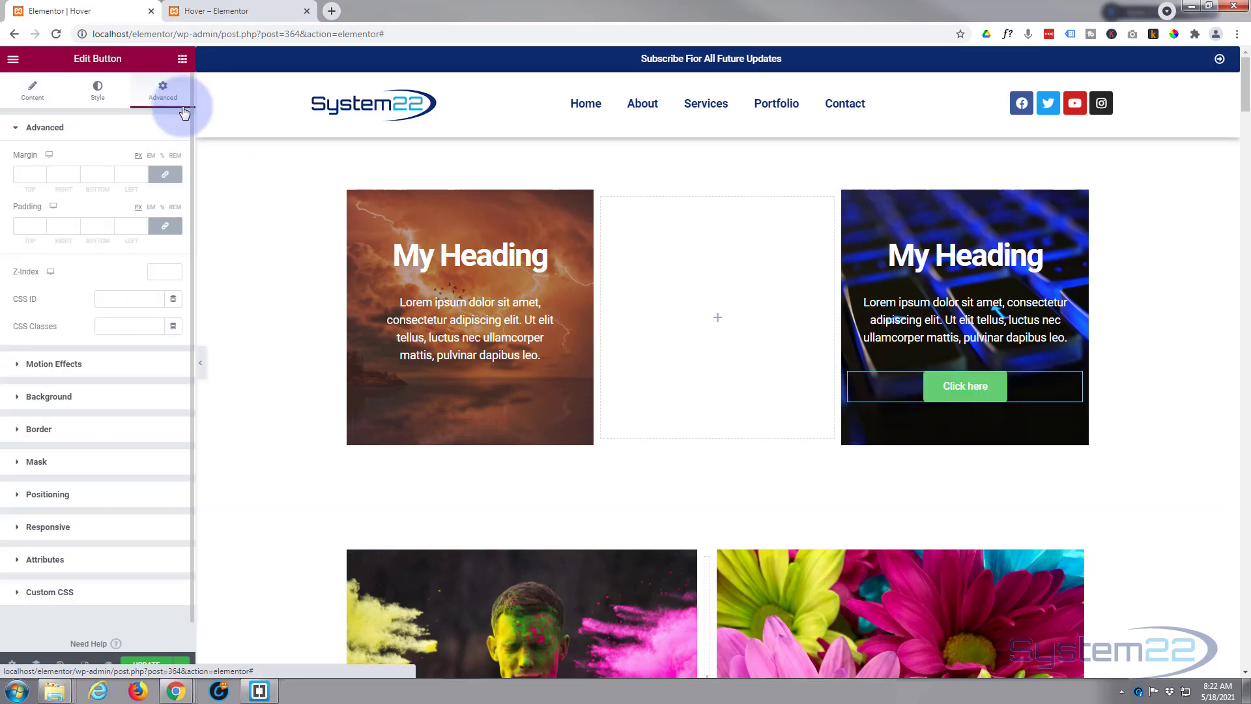
{"action": "left_click", "coordinate": [25, 224]}
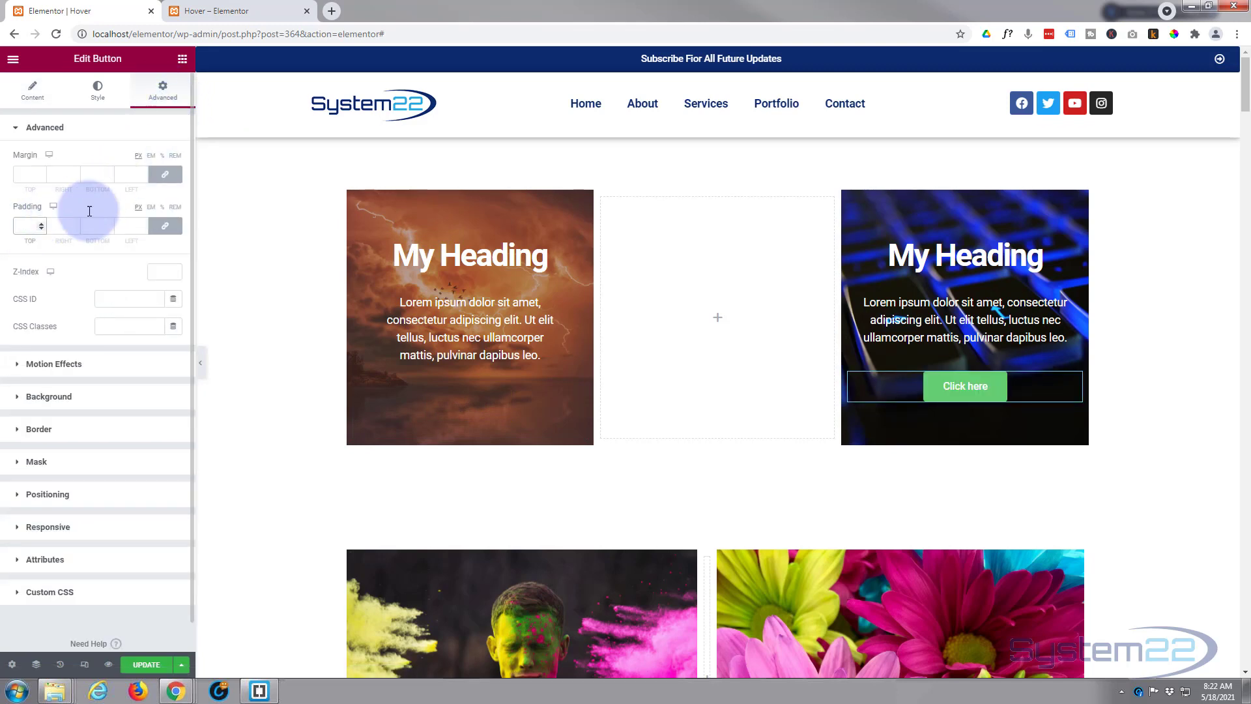
{"action": "left_click", "coordinate": [166, 226]}
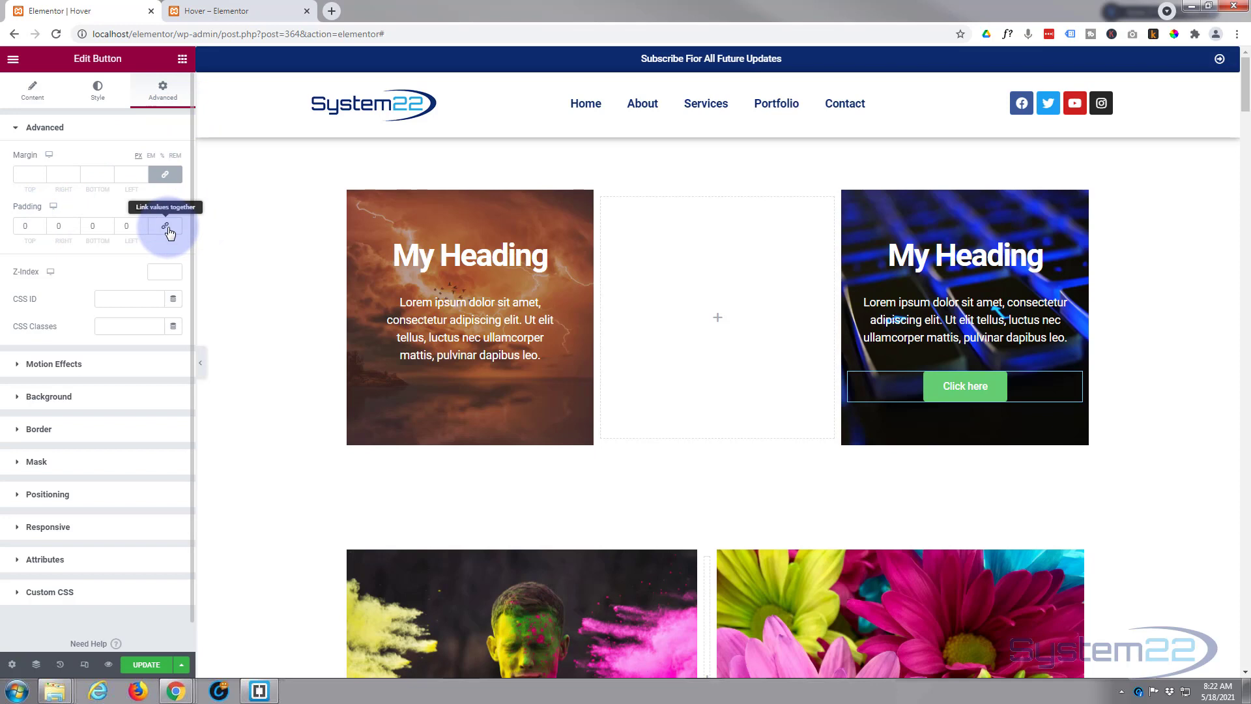
{"action": "left_click", "coordinate": [25, 226]}
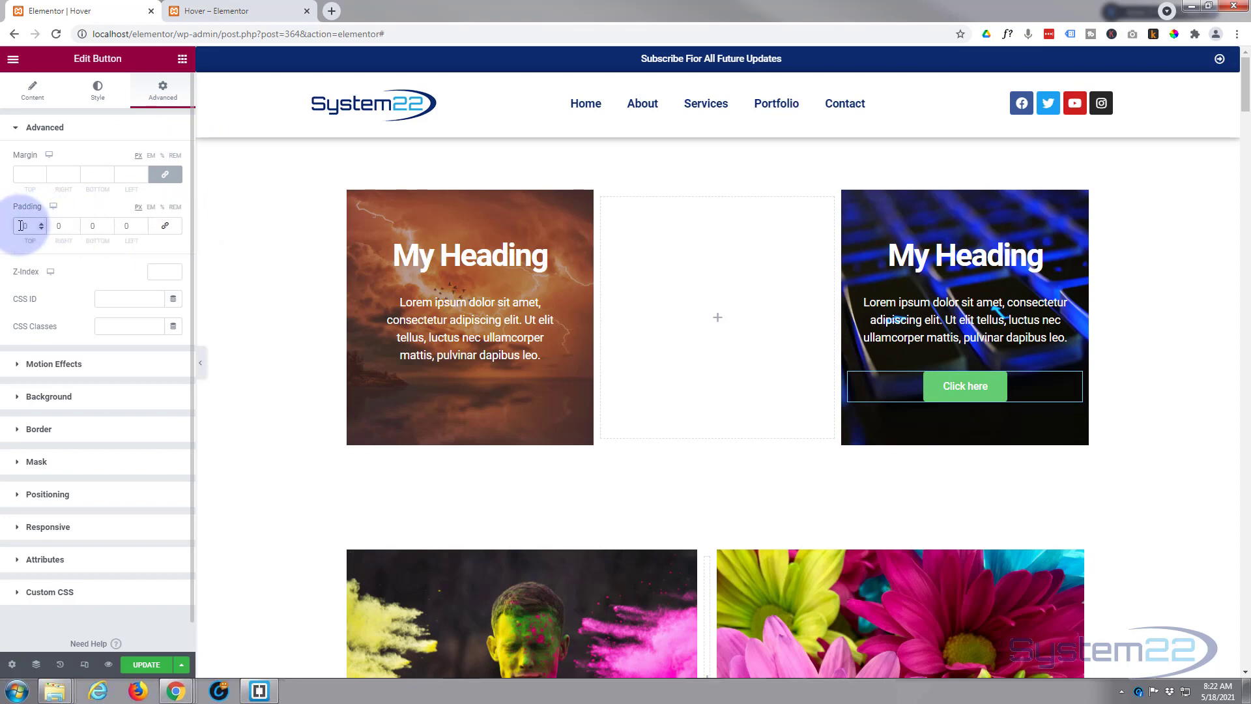
{"action": "type", "text": "400"}
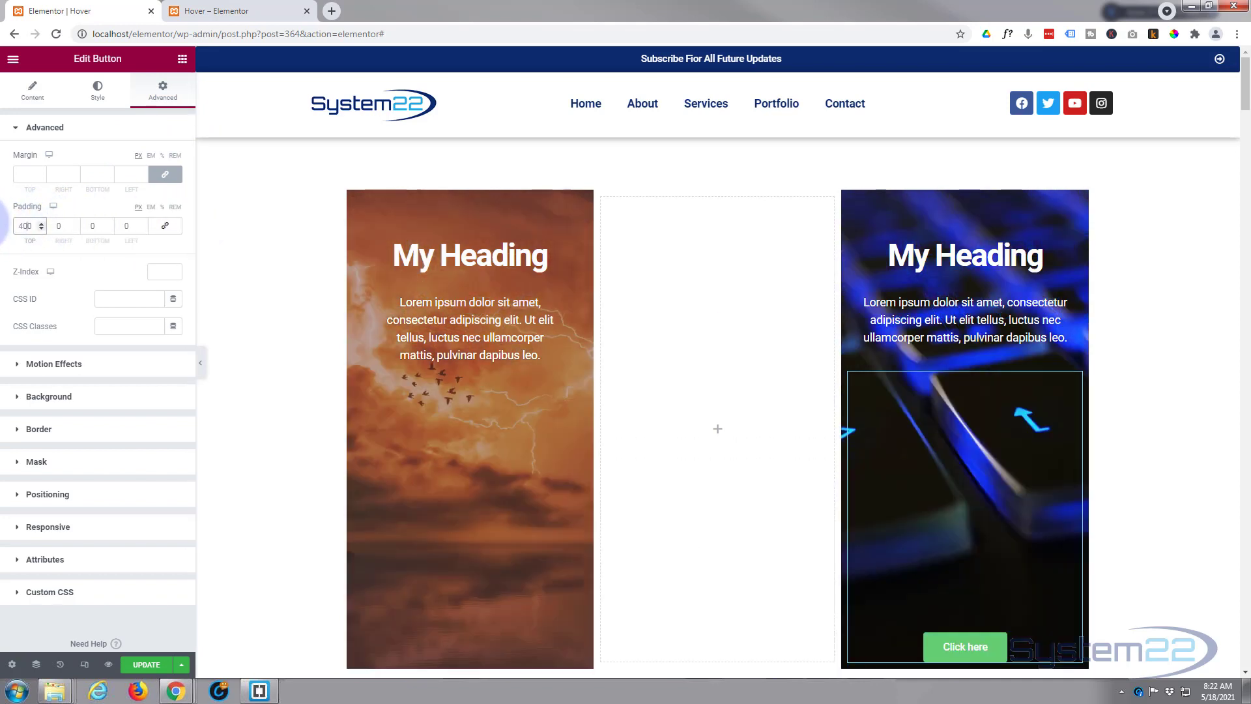
{"action": "scroll", "coordinate": [740, 447], "scroll_direction": "down", "scroll_amount": 1}
{"action": "scroll", "coordinate": [741, 447], "scroll_direction": "down", "scroll_amount": 2}
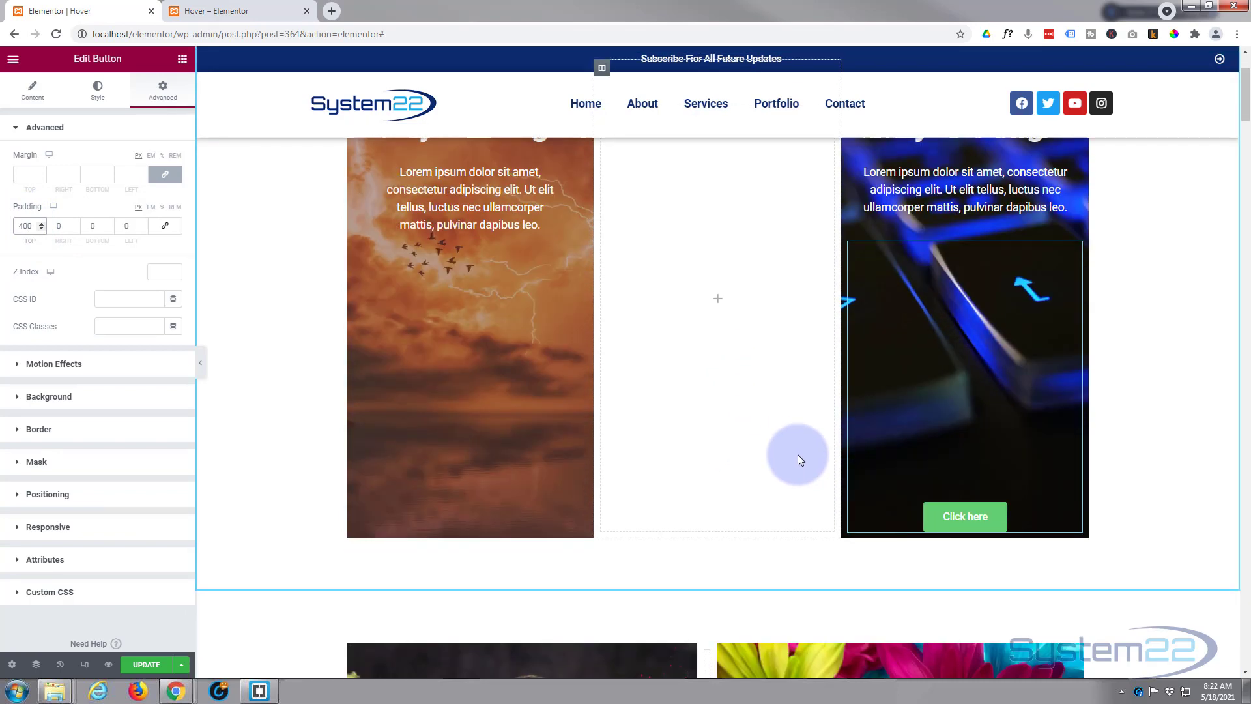
{"action": "scroll", "coordinate": [747, 460], "scroll_direction": "up", "scroll_amount": 2}
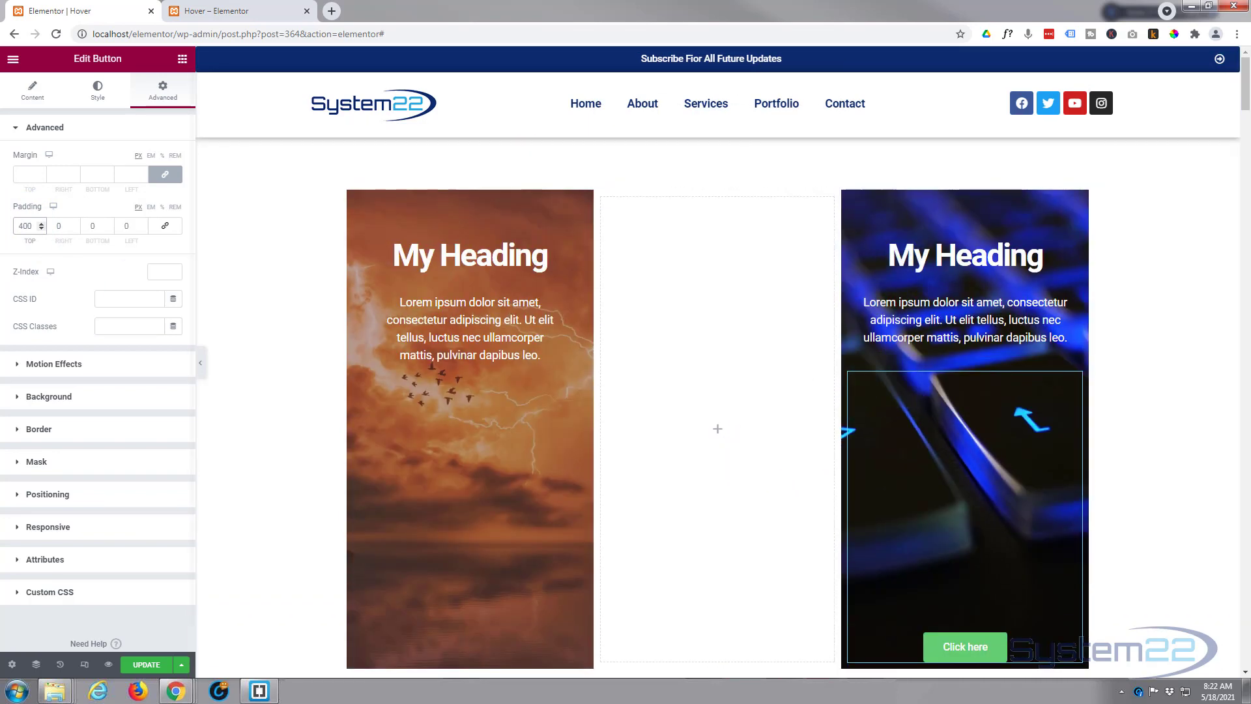
{"action": "double_click", "coordinate": [25, 225]}
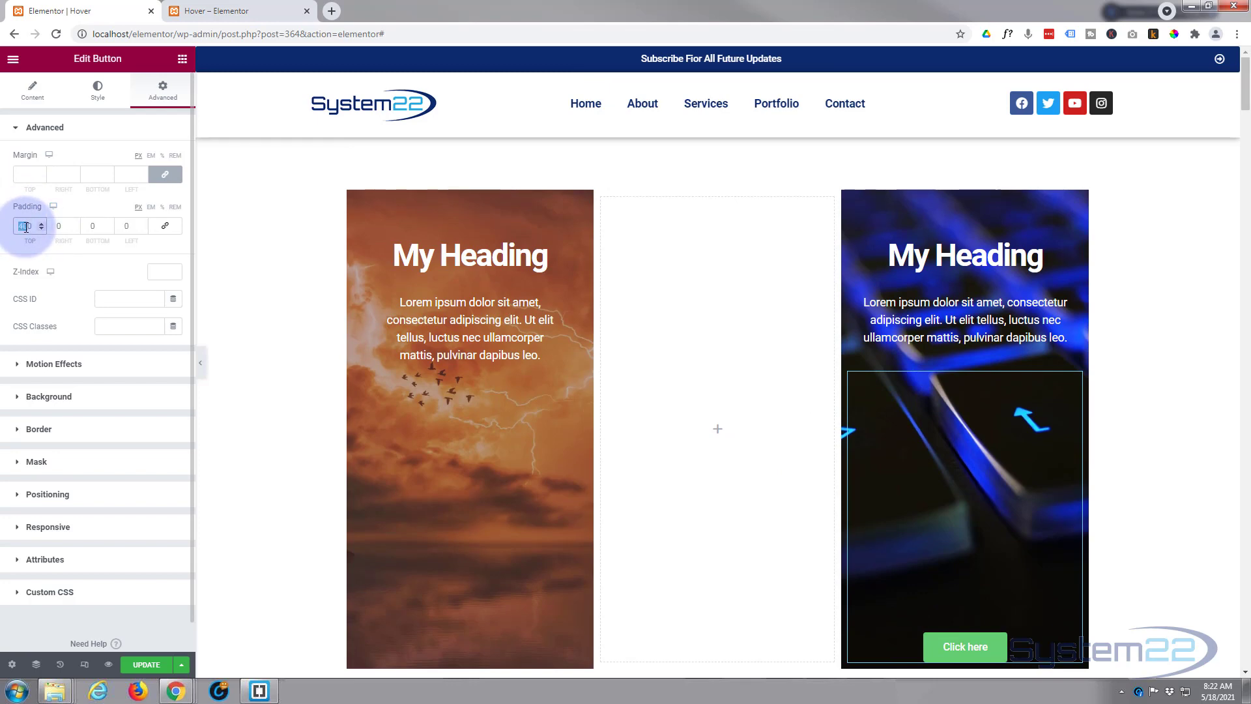
{"action": "type", "text": "350"}
{"action": "left_click", "coordinate": [148, 310]}
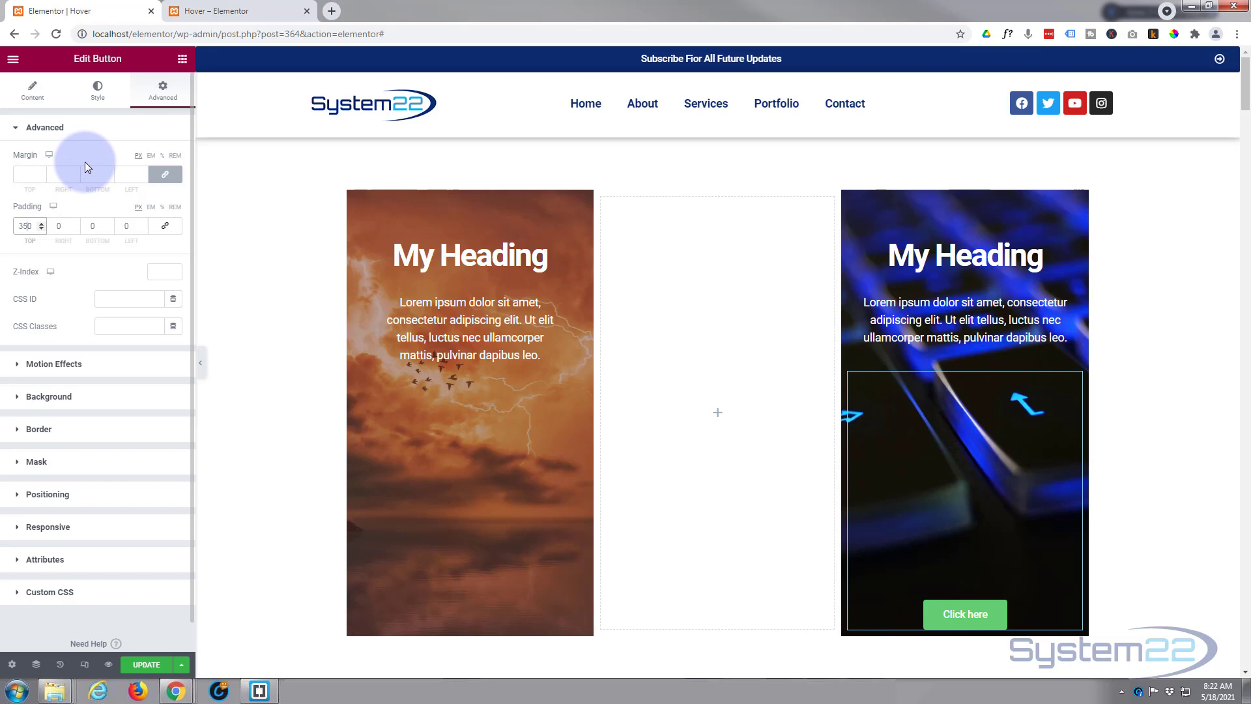
Step: Unlink the margin and set top margin to -350 px and bottom padding to 50 px
{"action": "left_click", "coordinate": [28, 173]}
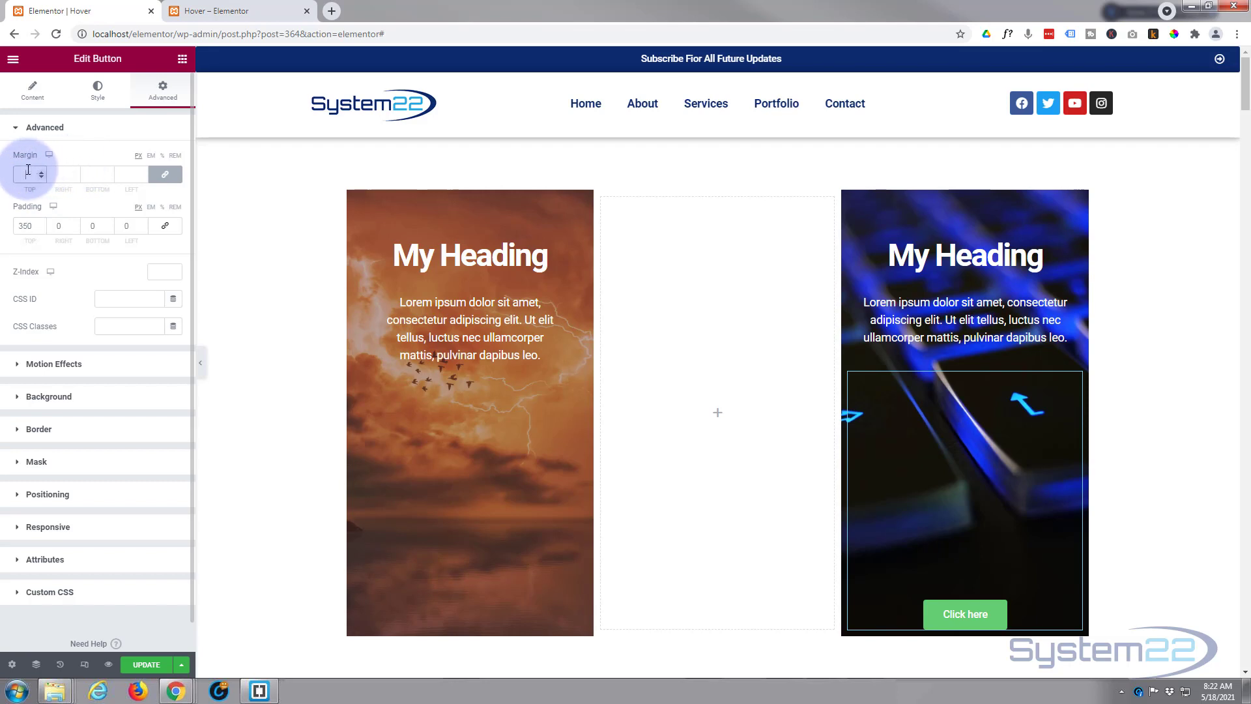
{"action": "left_click", "coordinate": [165, 175]}
{"action": "left_click", "coordinate": [42, 178]}
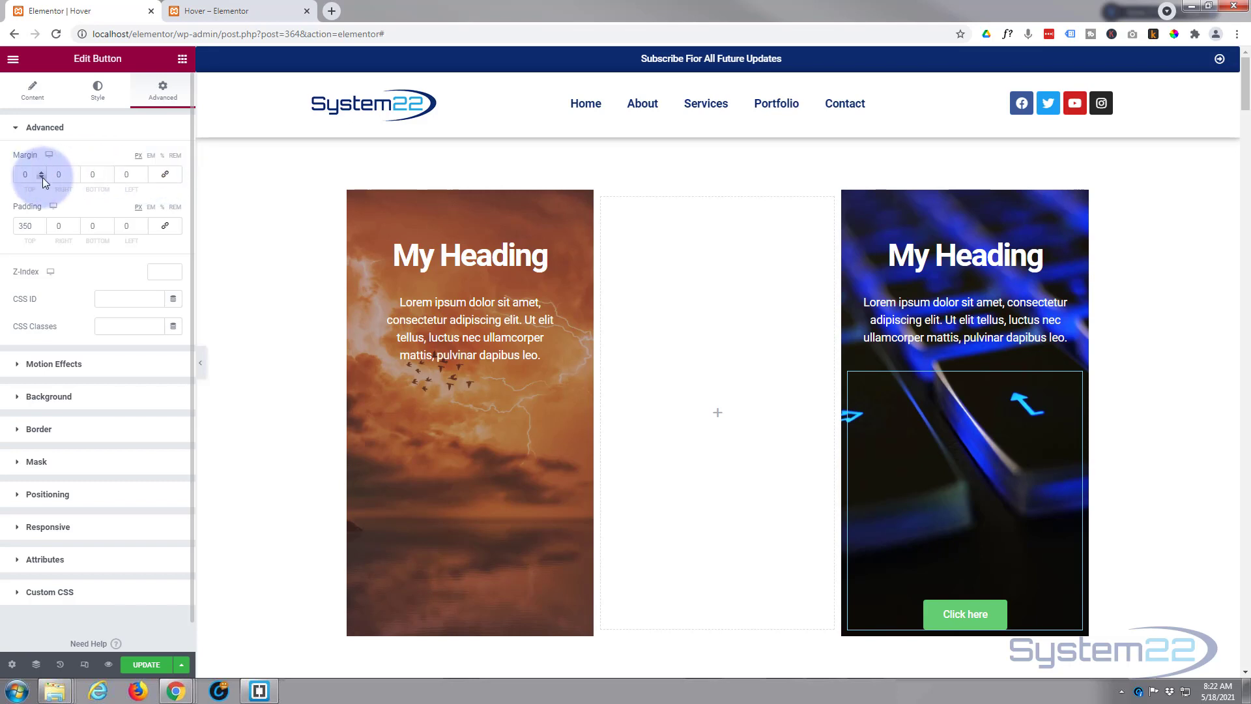
{"action": "left_click", "coordinate": [42, 177]}
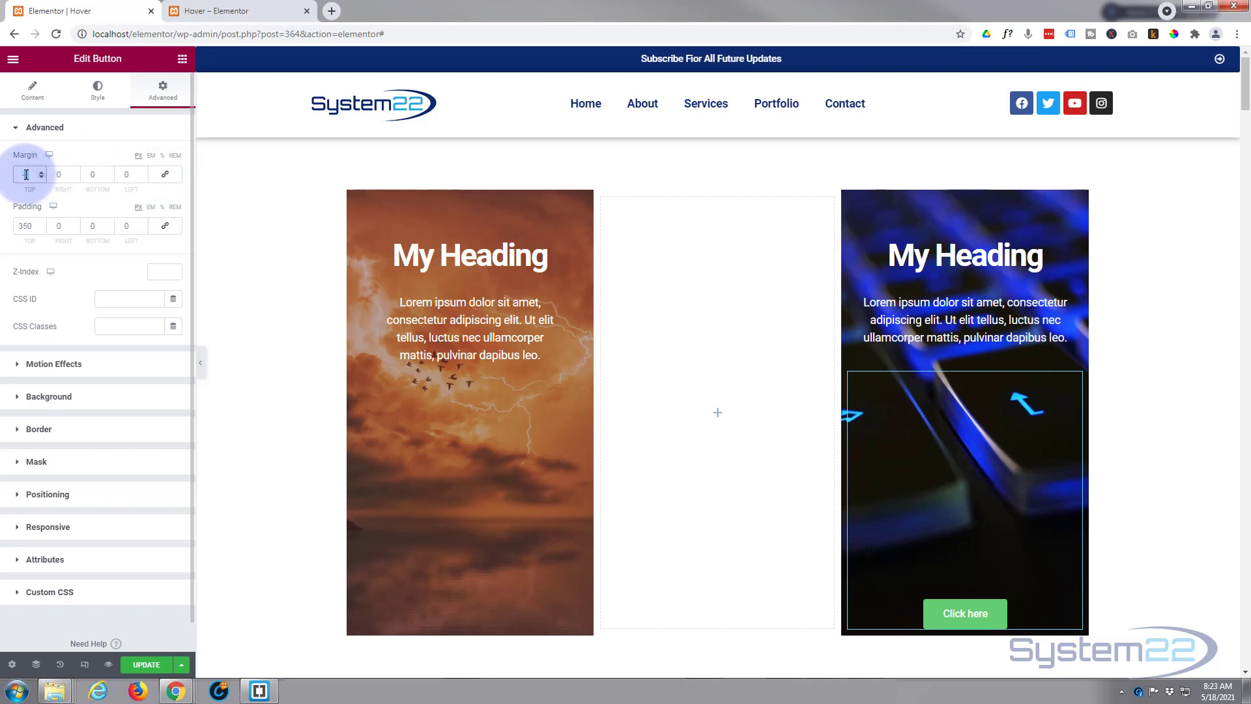
{"action": "double_click", "coordinate": [30, 173]}
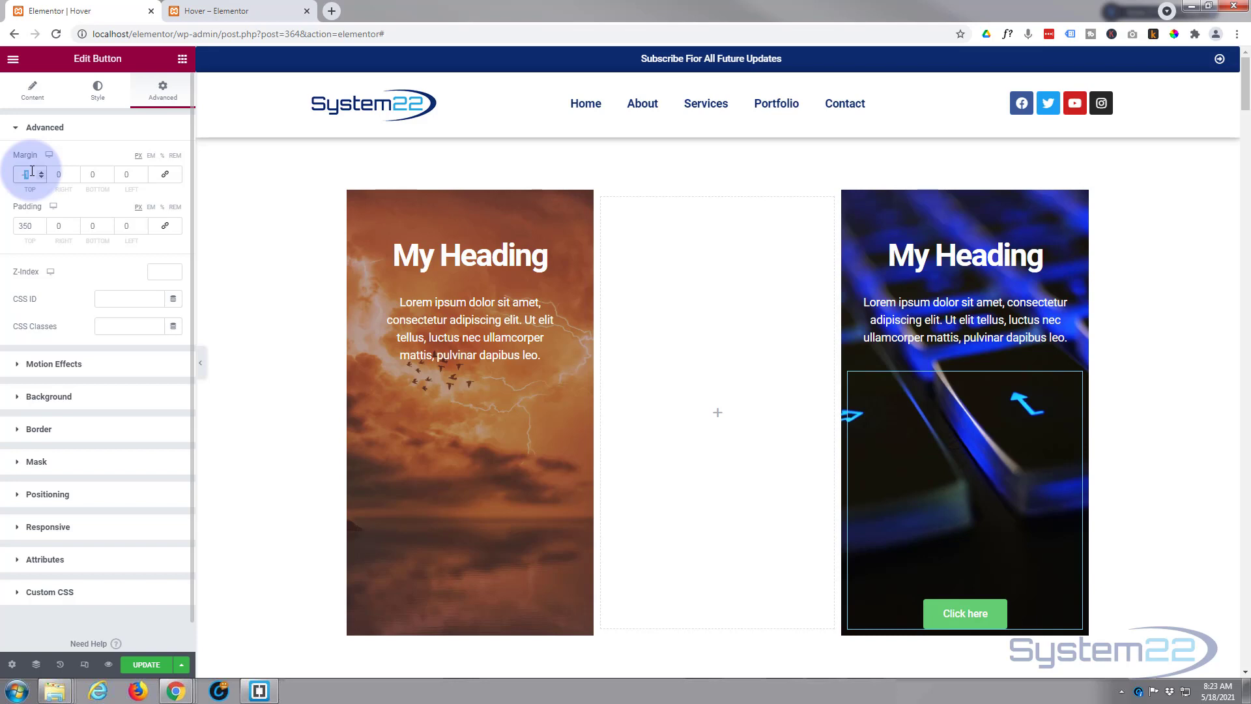
{"action": "type", "text": "-350"}
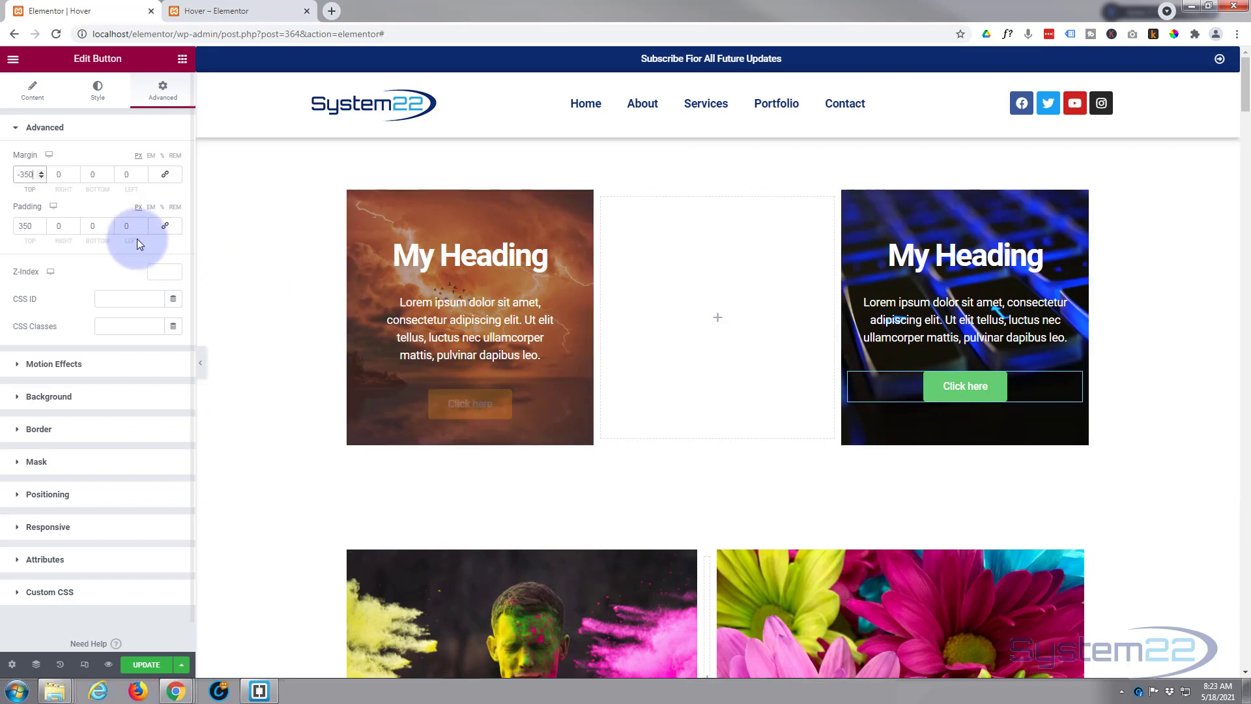
{"action": "left_click", "coordinate": [90, 226]}
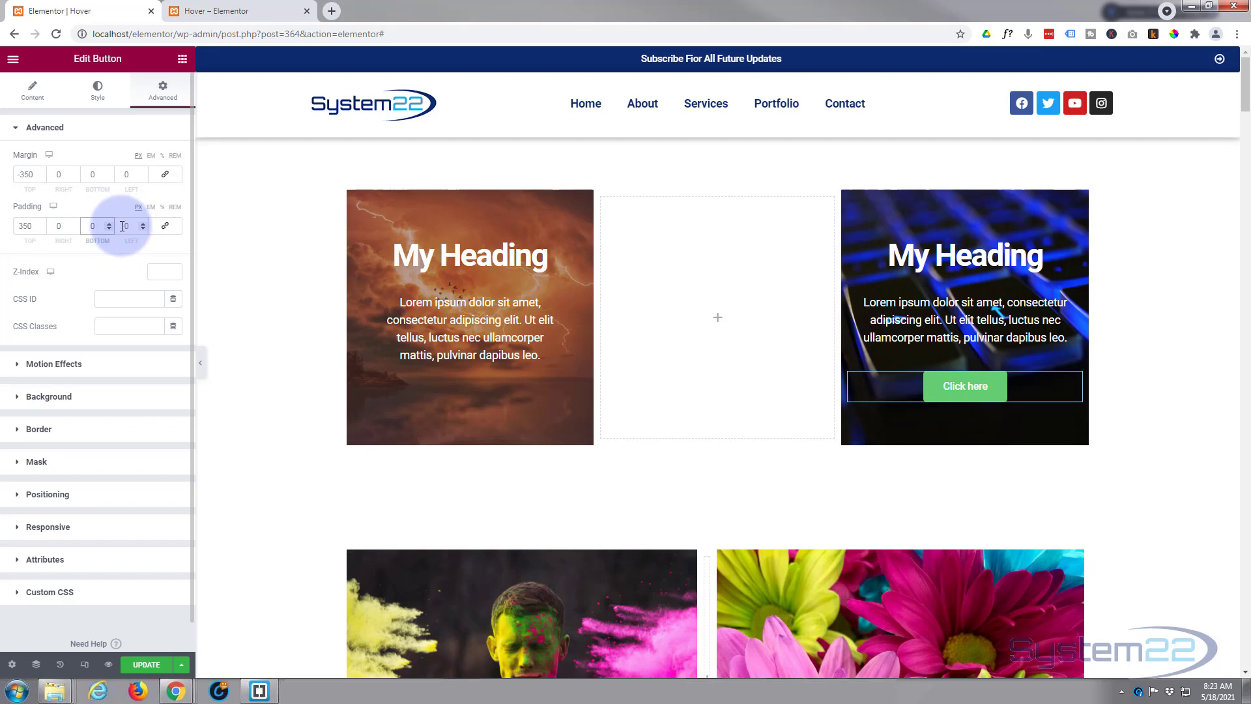
{"action": "type", "text": "5"}
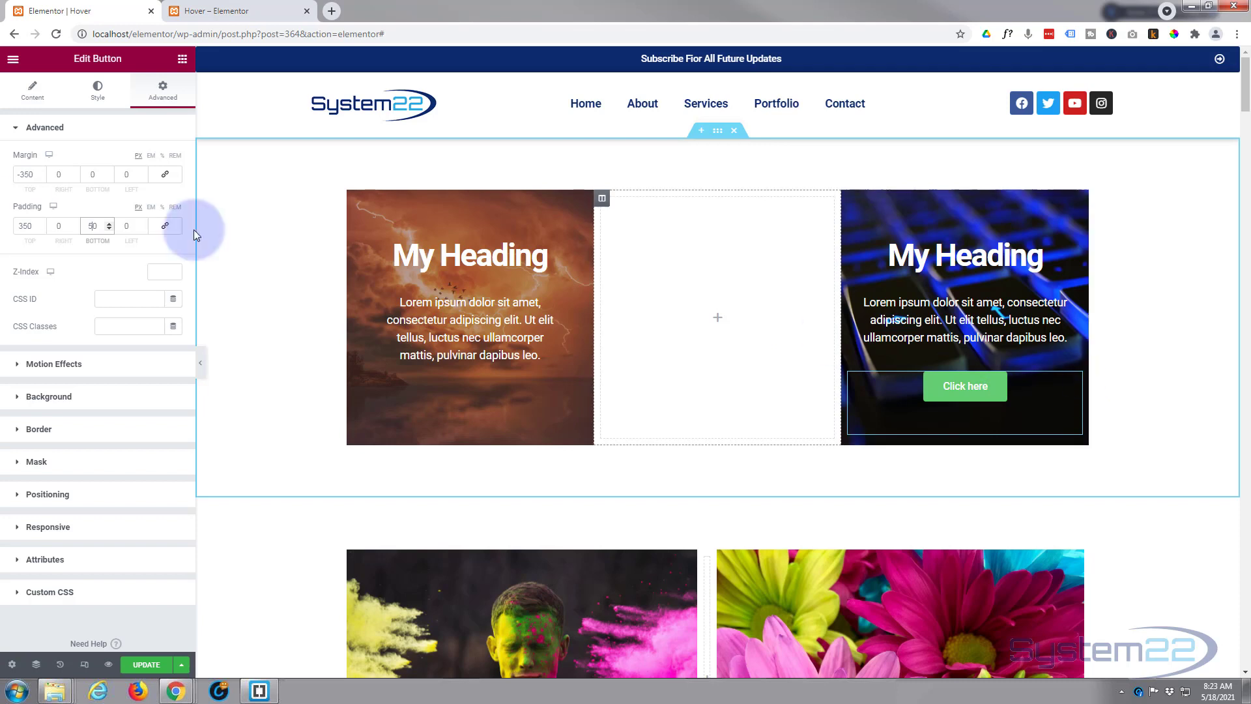
{"action": "left_click", "coordinate": [98, 93]}
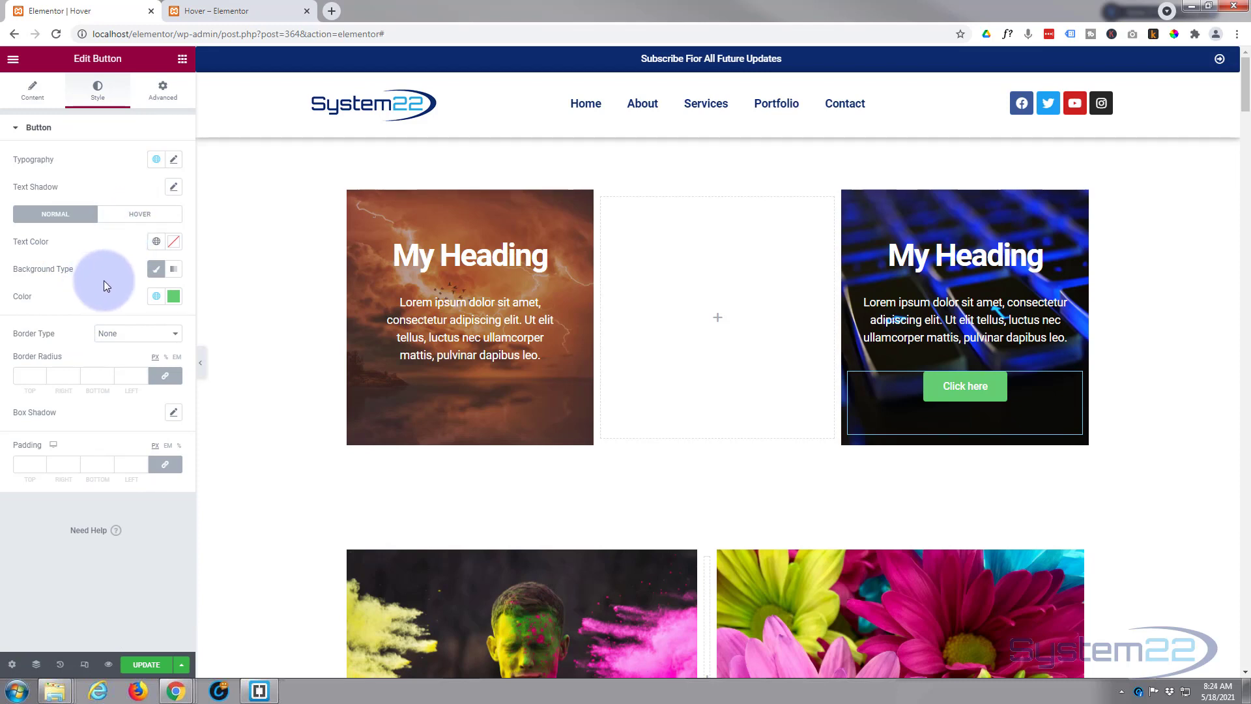
Step: Make the button's hover background colour red (#FF0000)
{"action": "left_click", "coordinate": [128, 217]}
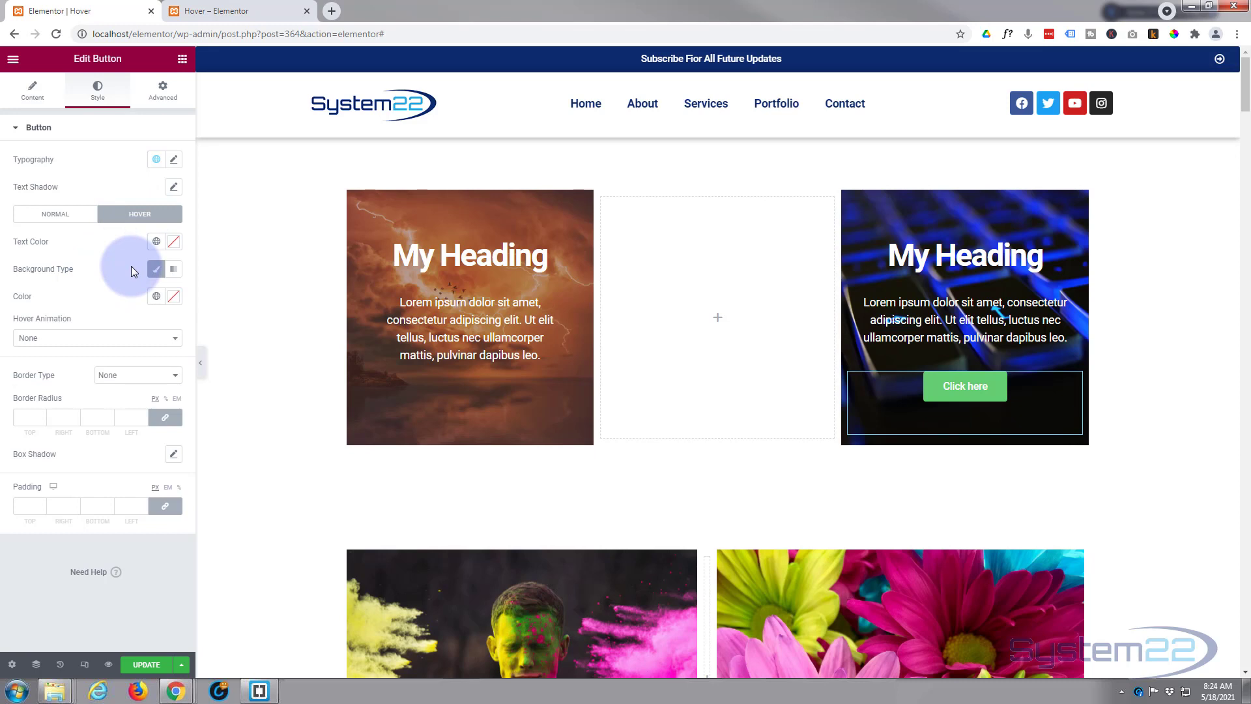
{"action": "left_click", "coordinate": [173, 296]}
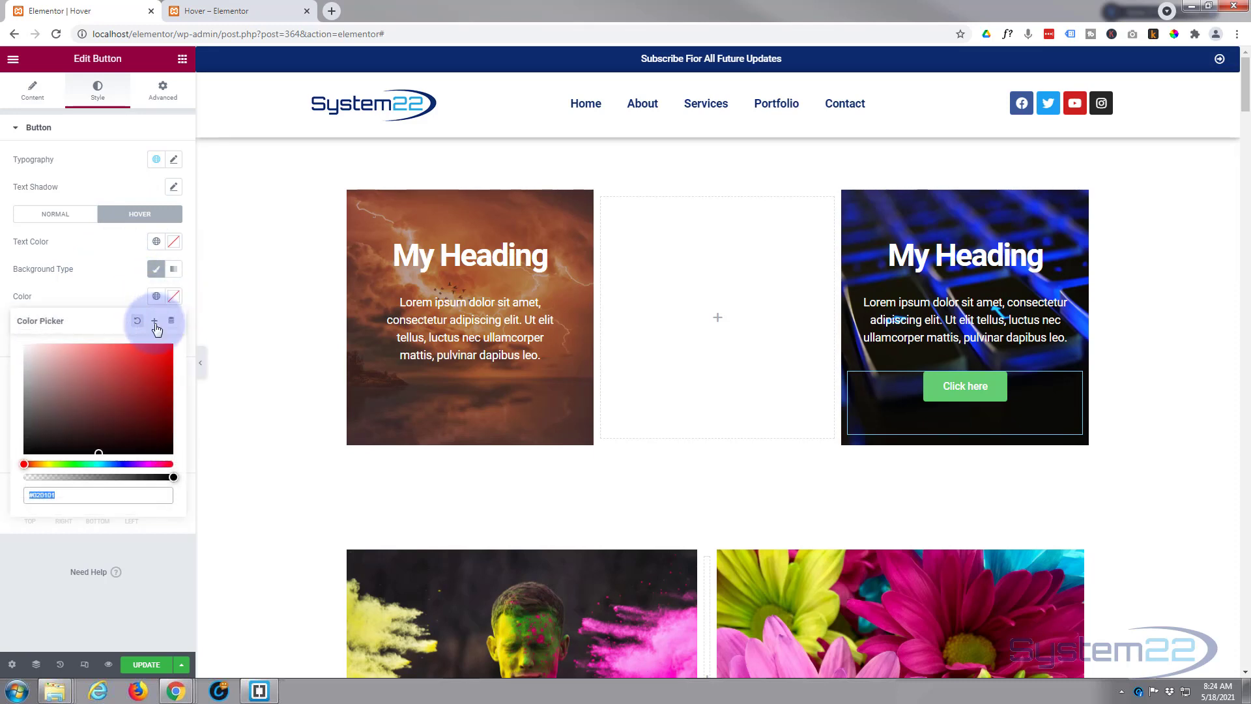
{"action": "left_click", "coordinate": [173, 348]}
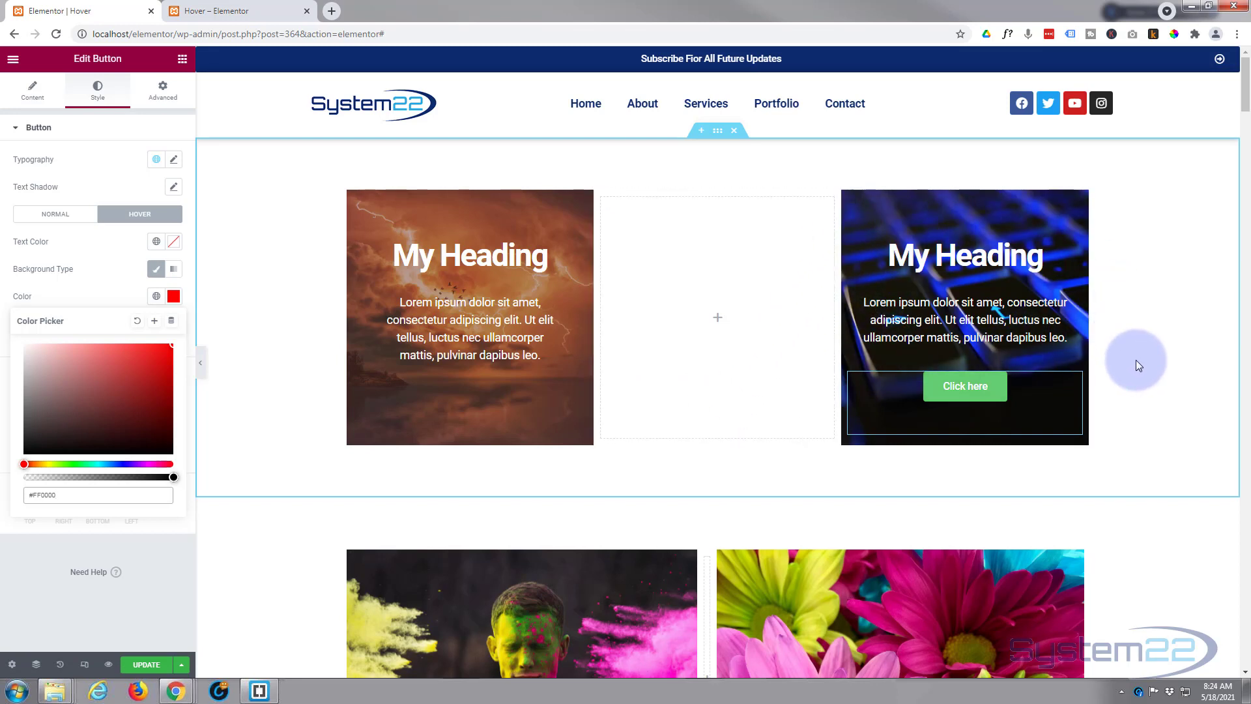
{"action": "left_click", "coordinate": [157, 89]}
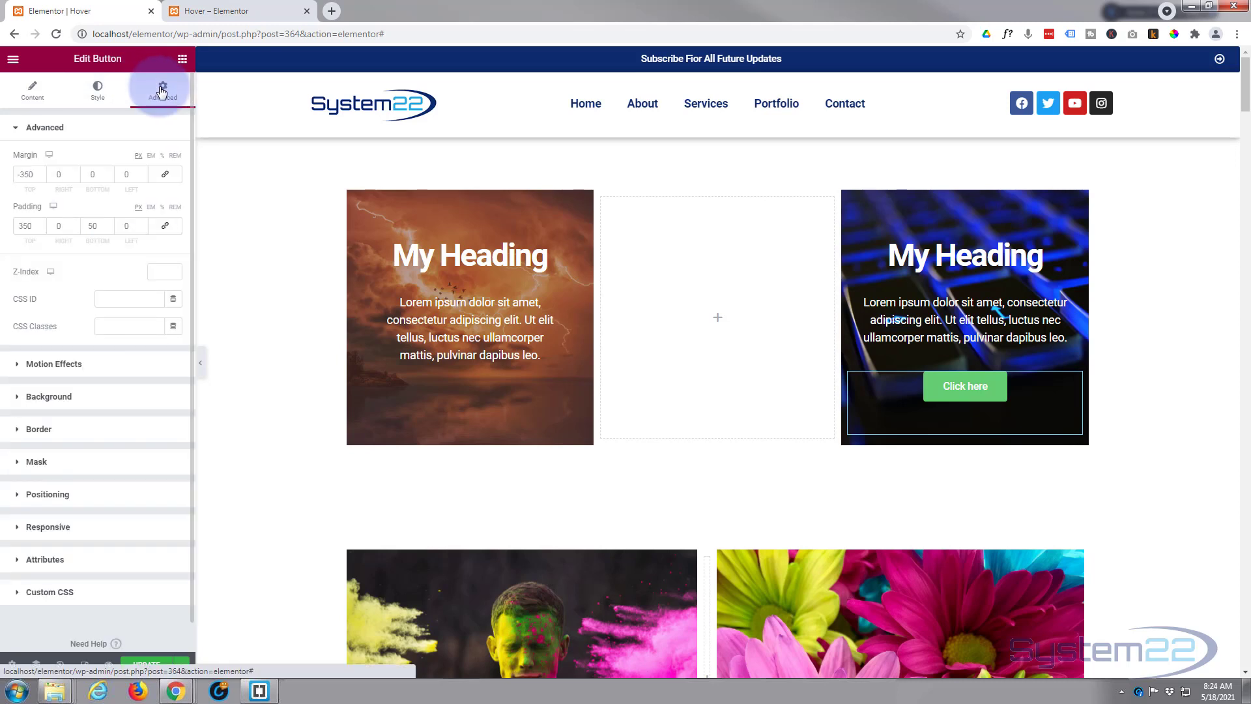
Step: Add the CSS class btntxt to the button and open its Custom CSS editor
{"action": "left_click", "coordinate": [100, 327]}
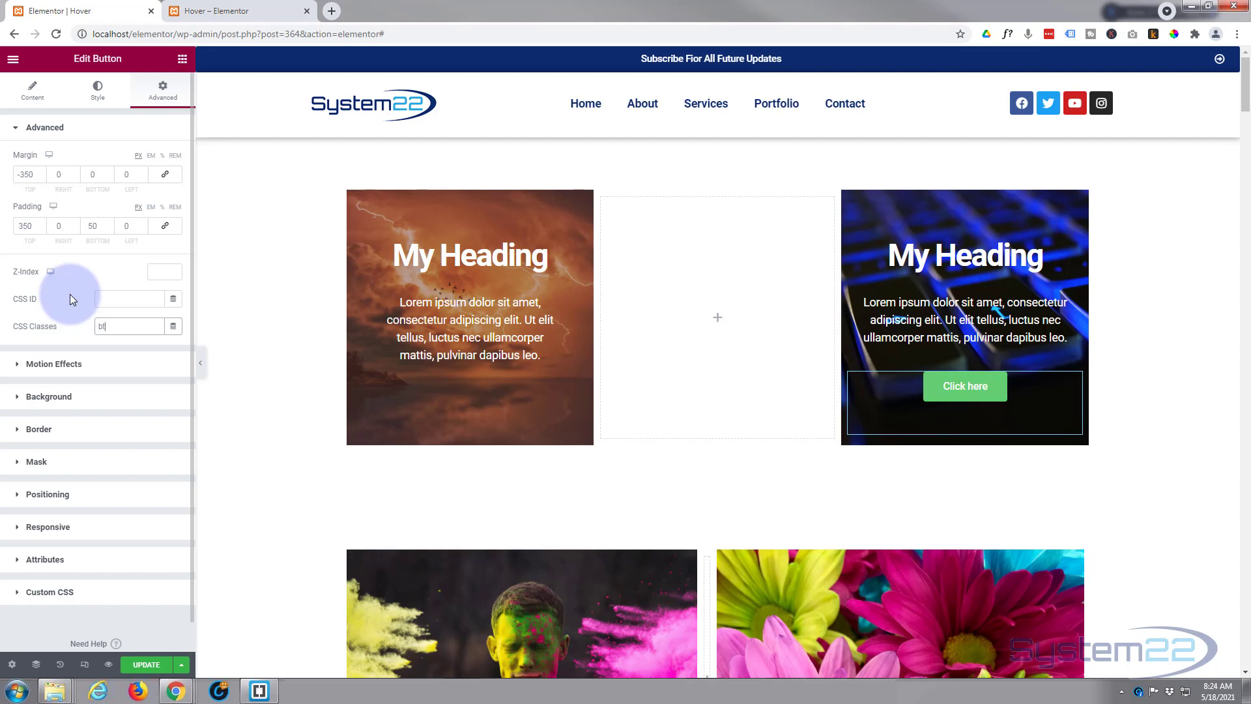
{"action": "type", "text": "btntxt"}
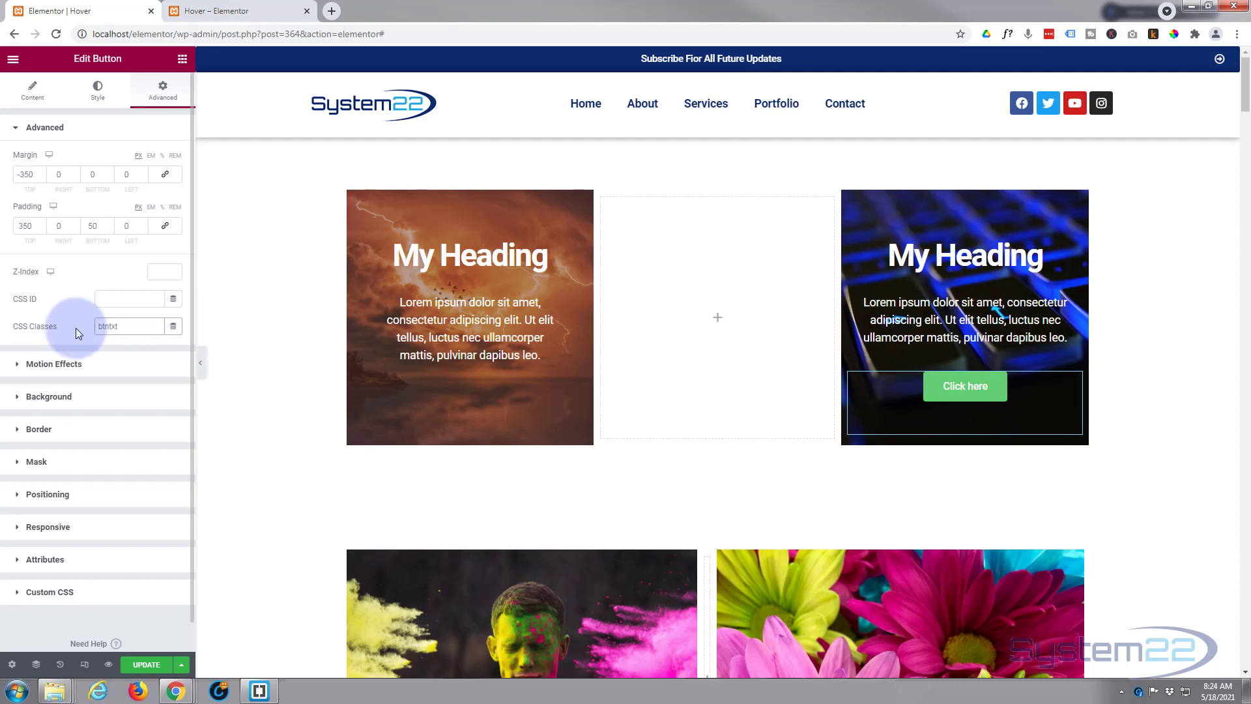
{"action": "scroll", "coordinate": [76, 327], "scroll_direction": "down", "scroll_amount": 1}
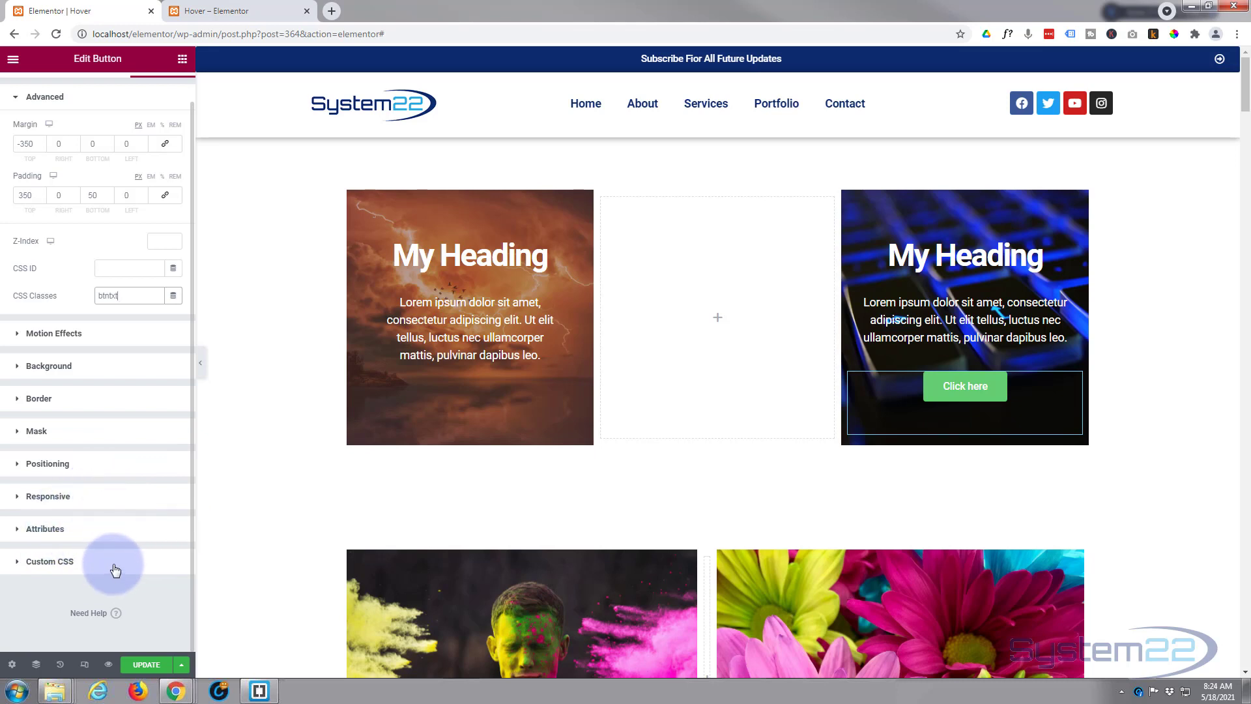
{"action": "left_click", "coordinate": [35, 570]}
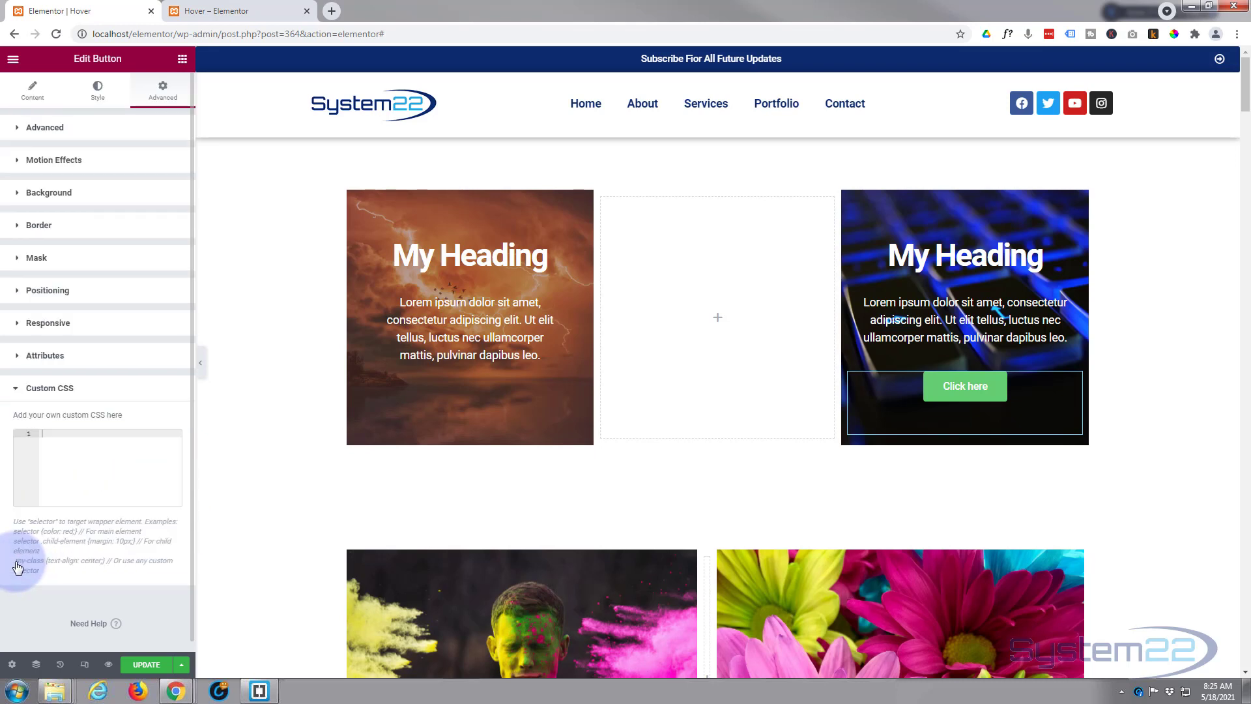
{"action": "left_click", "coordinate": [70, 460]}
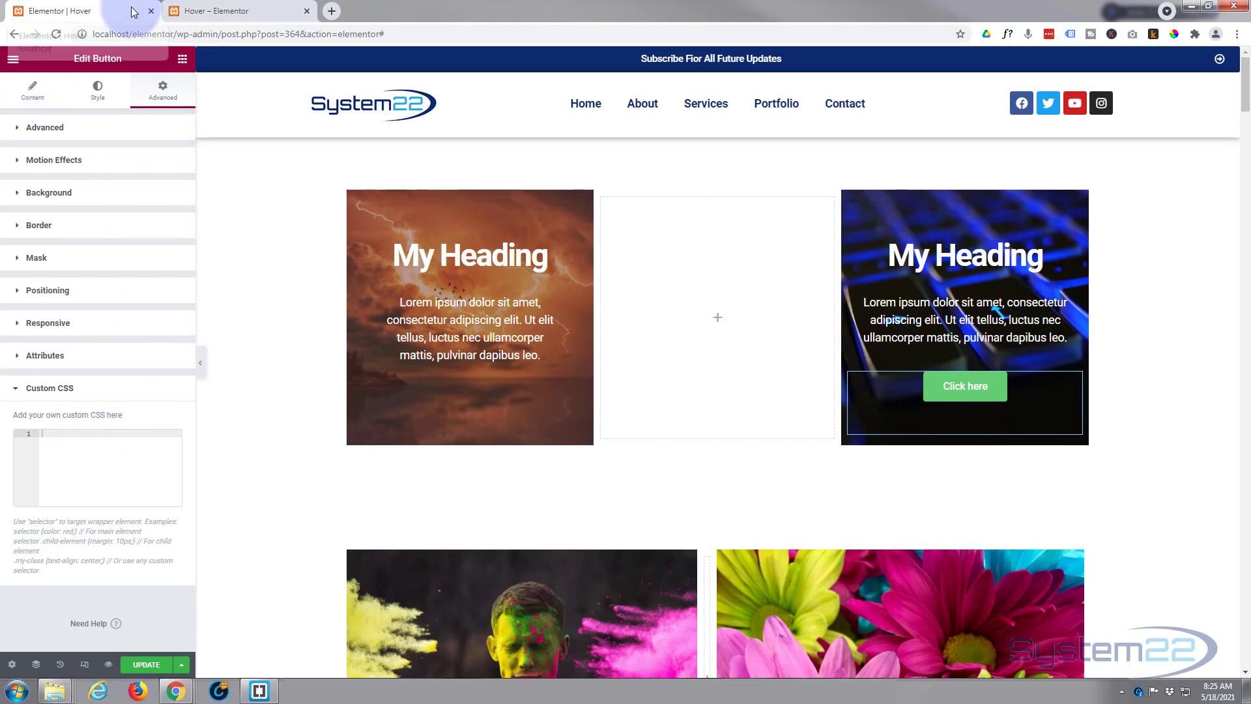
Step: Open the Customizer's Additional CSS in a new dashboard tab, then return to the Elementor editor
{"action": "left_click", "coordinate": [218, 15]}
{"action": "mouse_move", "coordinate": [39, 59]}
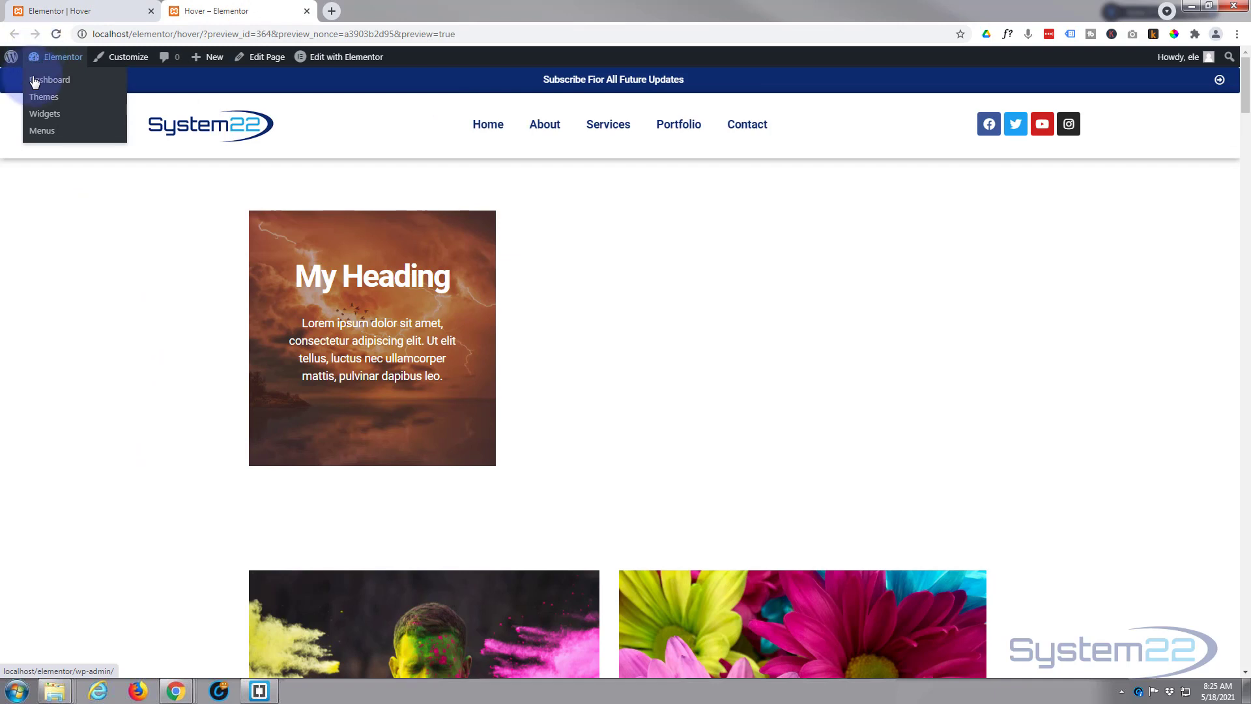
{"action": "middle_click", "coordinate": [36, 87]}
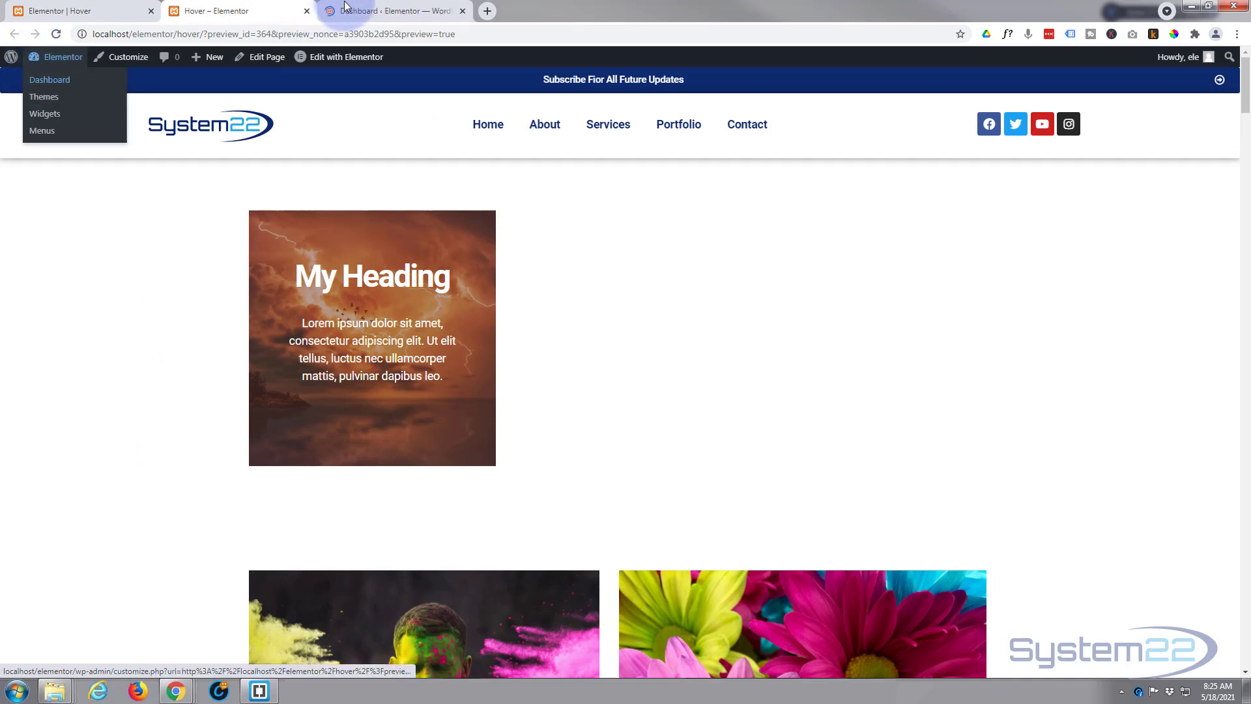
{"action": "left_click", "coordinate": [380, 15]}
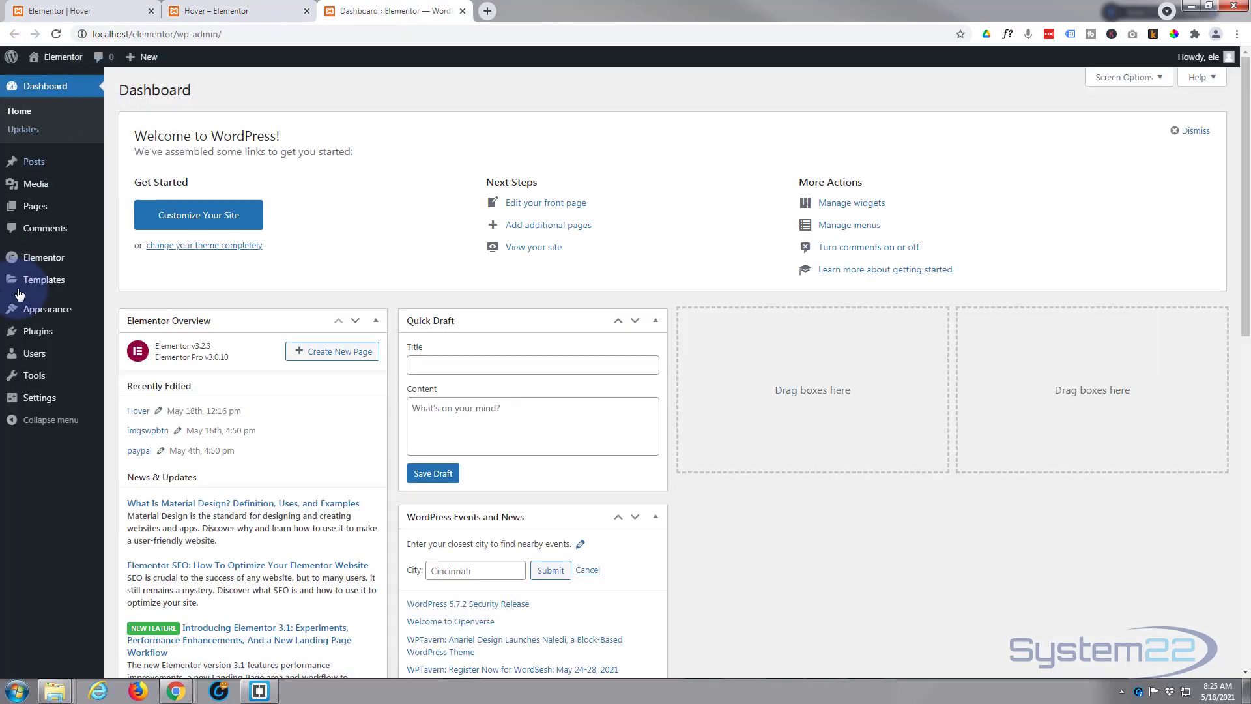
{"action": "mouse_move", "coordinate": [41, 318]}
{"action": "left_click", "coordinate": [134, 332]}
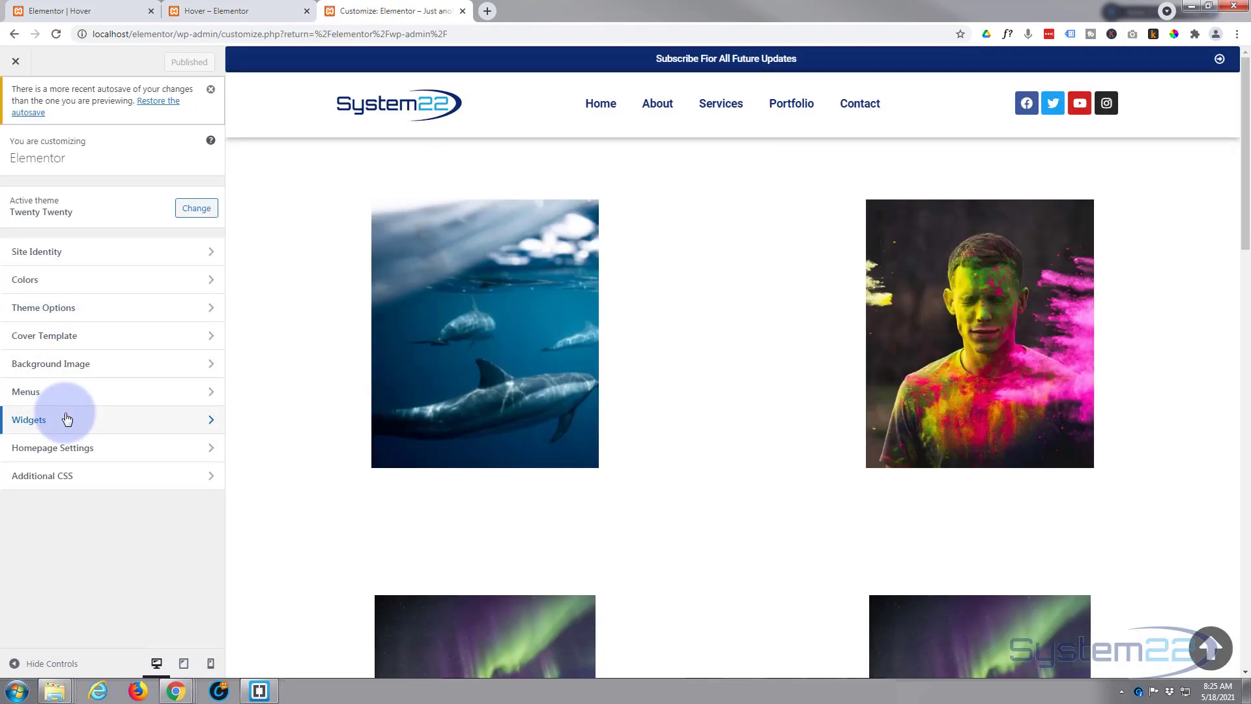
{"action": "left_click", "coordinate": [92, 481]}
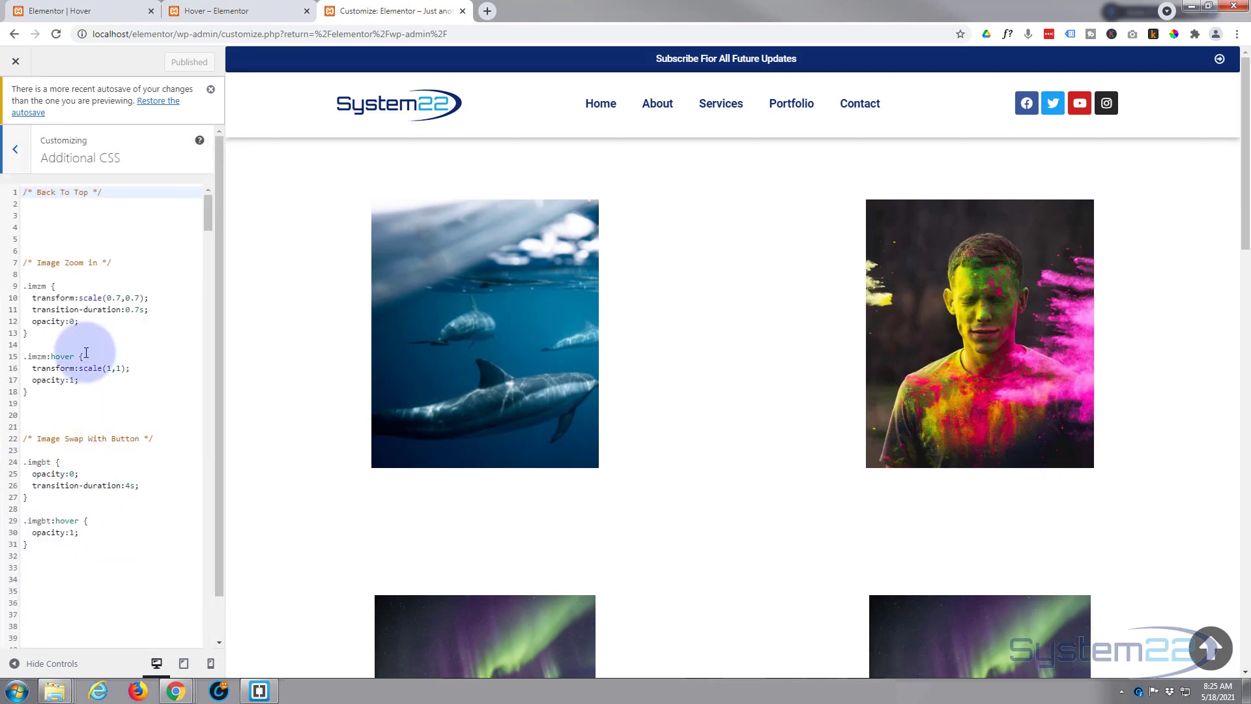
{"action": "left_click", "coordinate": [23, 189]}
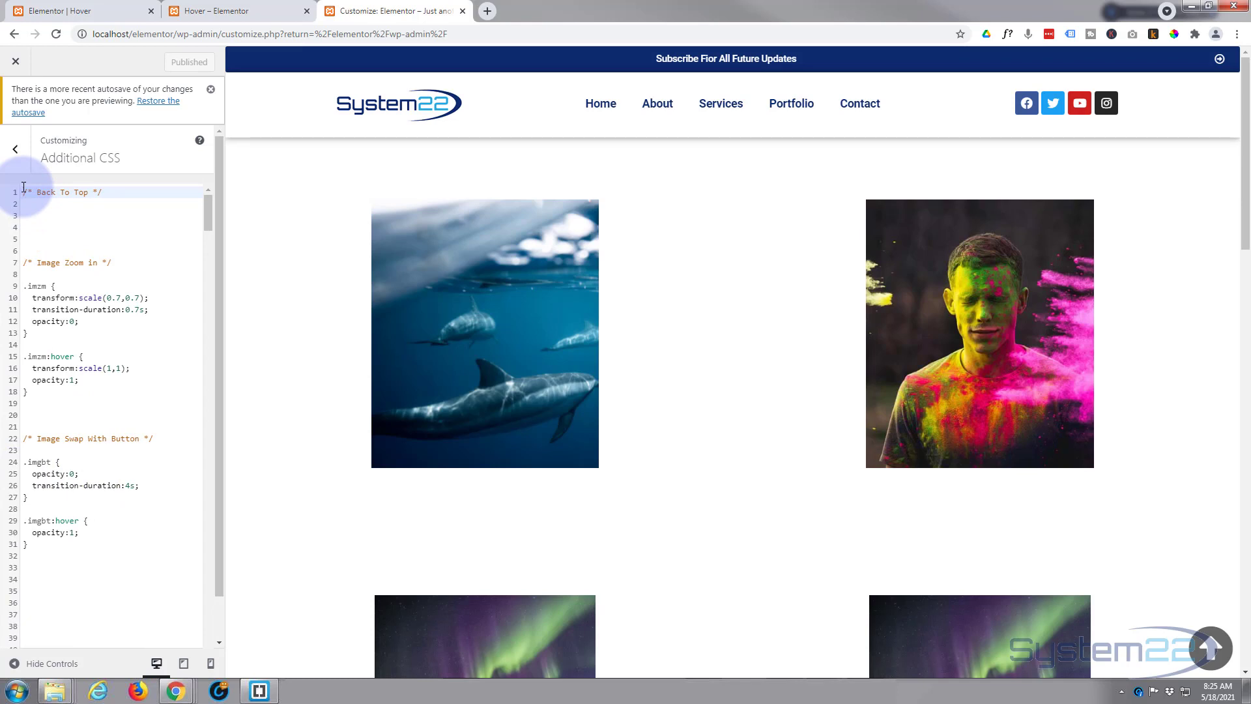
{"action": "left_click", "coordinate": [72, 11]}
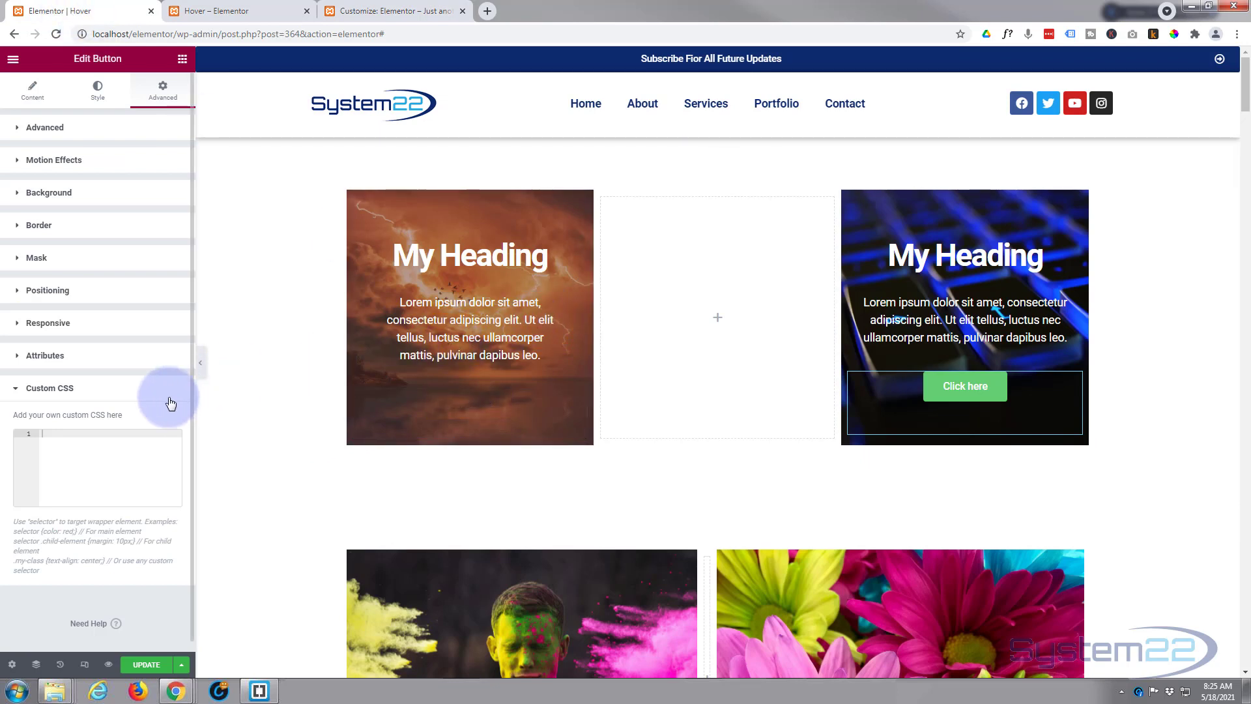
Step: Add a .btntxt { opacity:0; } rule to the button's custom CSS
{"action": "left_click", "coordinate": [80, 434]}
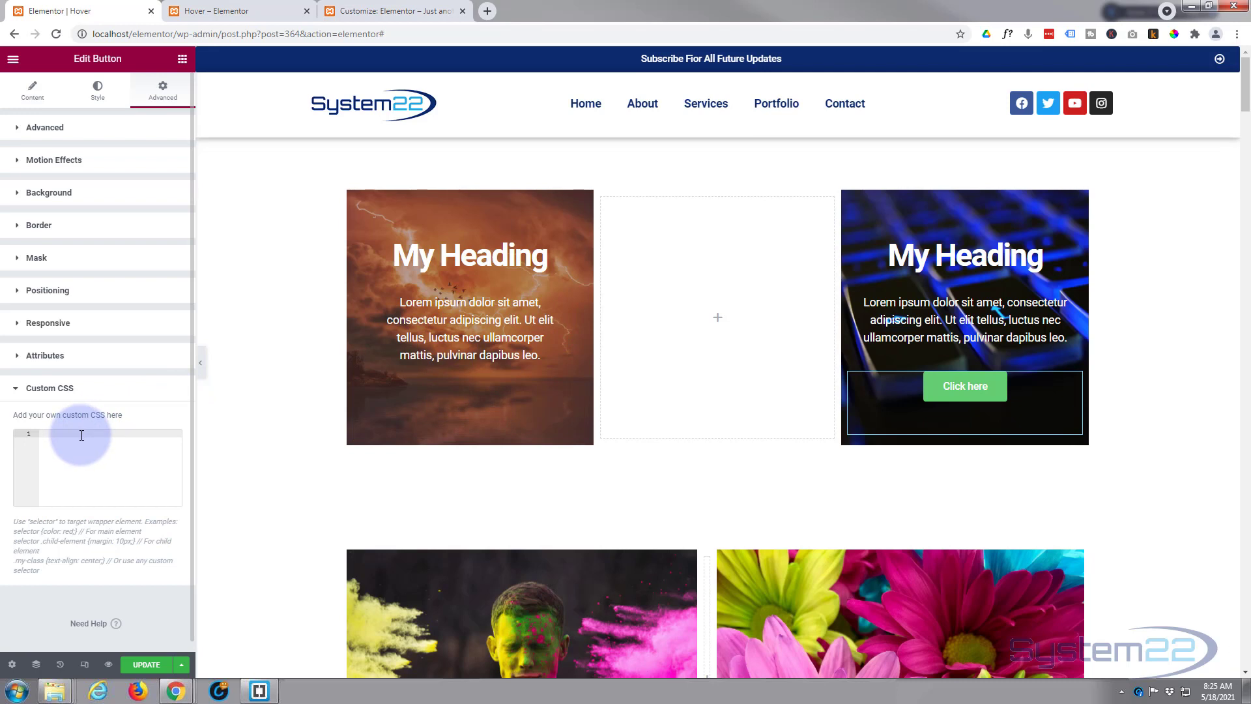
{"action": "type", "text": "."}
{"action": "type", "text": "}"}
{"action": "key", "text": "Left"}
{"action": "key", "text": "Return"}
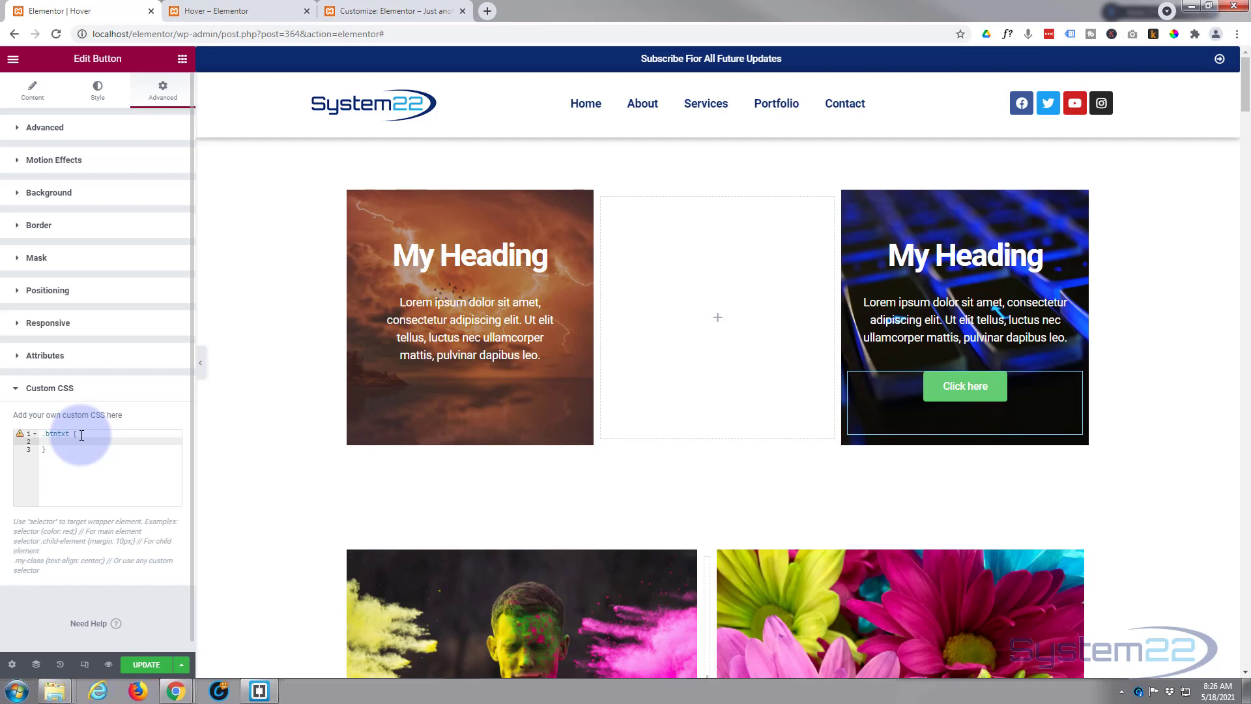
{"action": "type", "text": "opacit"}
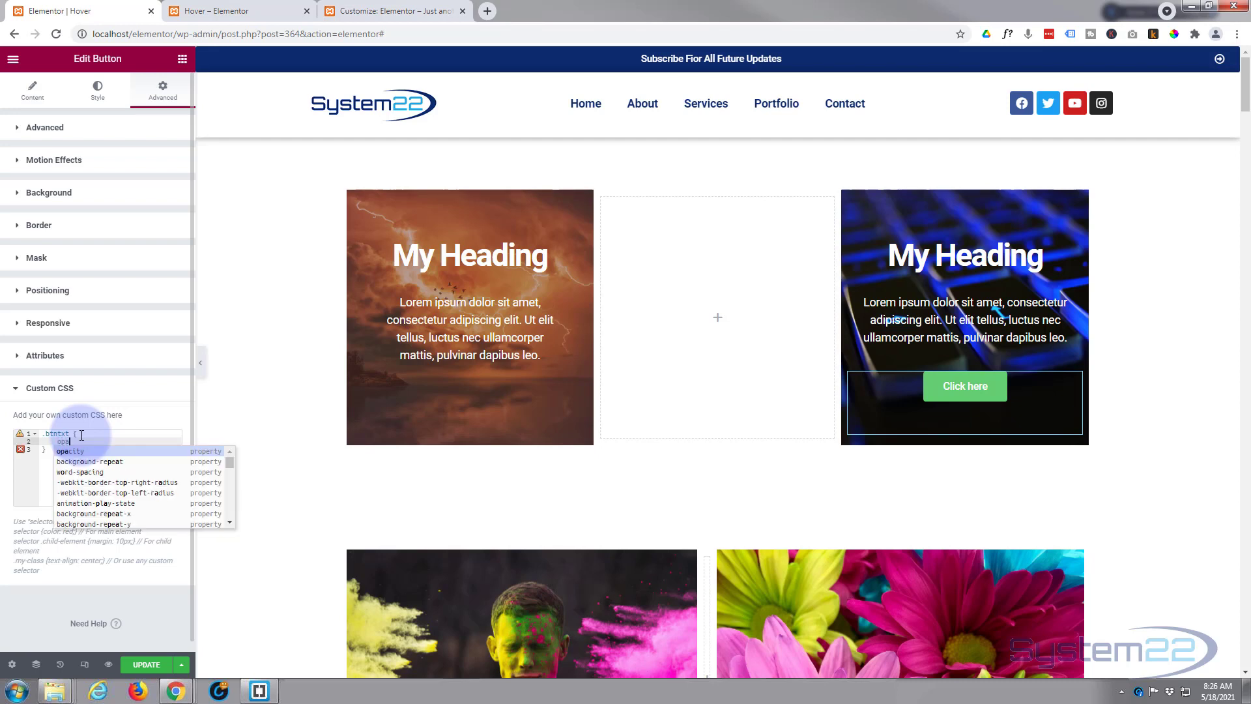
{"action": "type", "text": "y"}
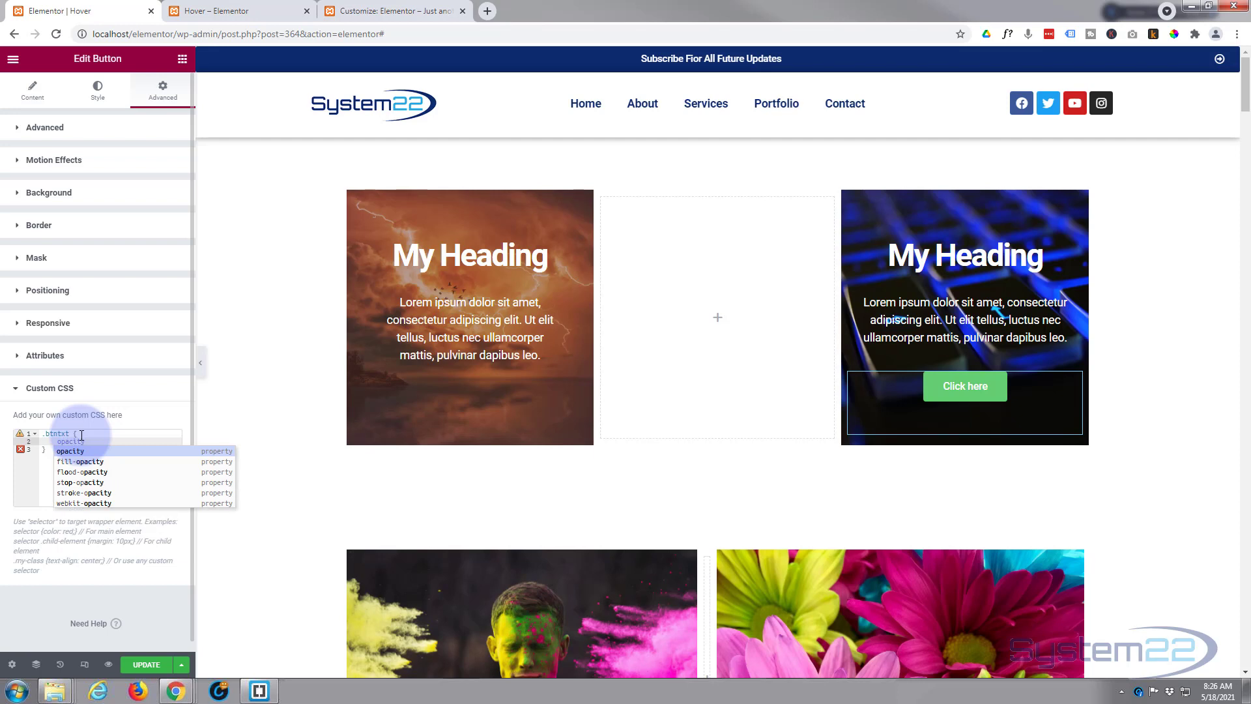
{"action": "type", "text": ":"}
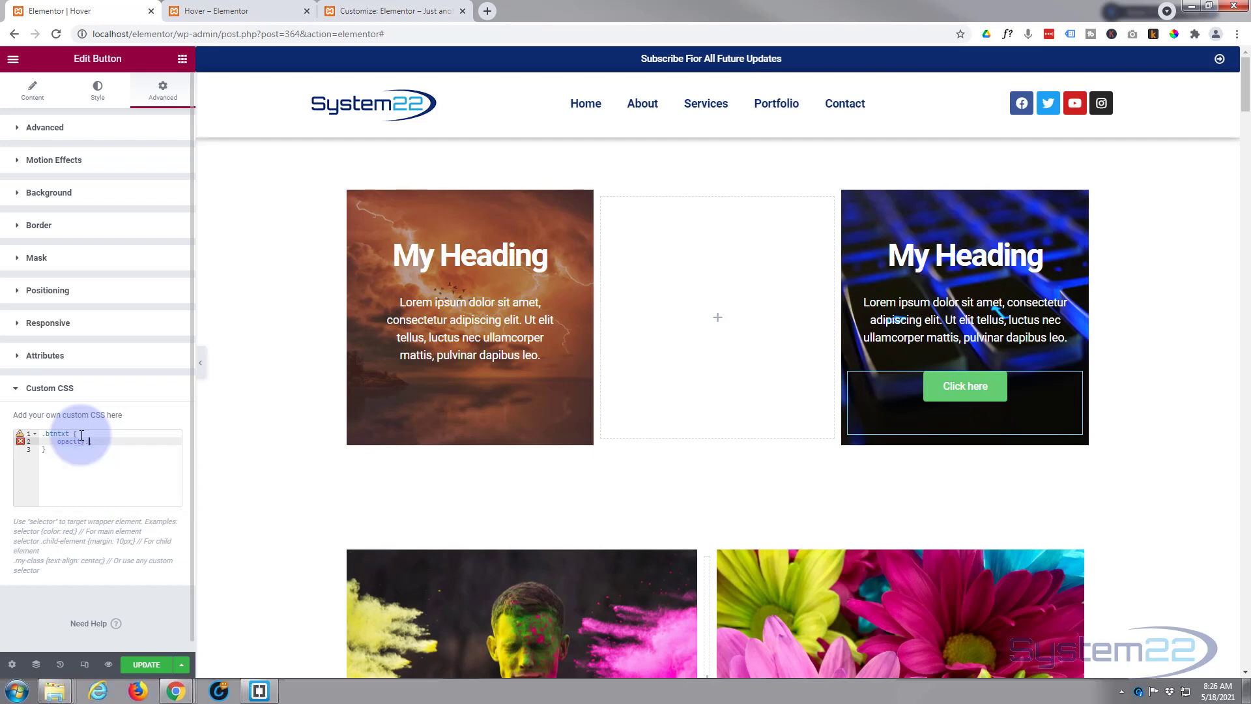
{"action": "type", "text": "0;"}
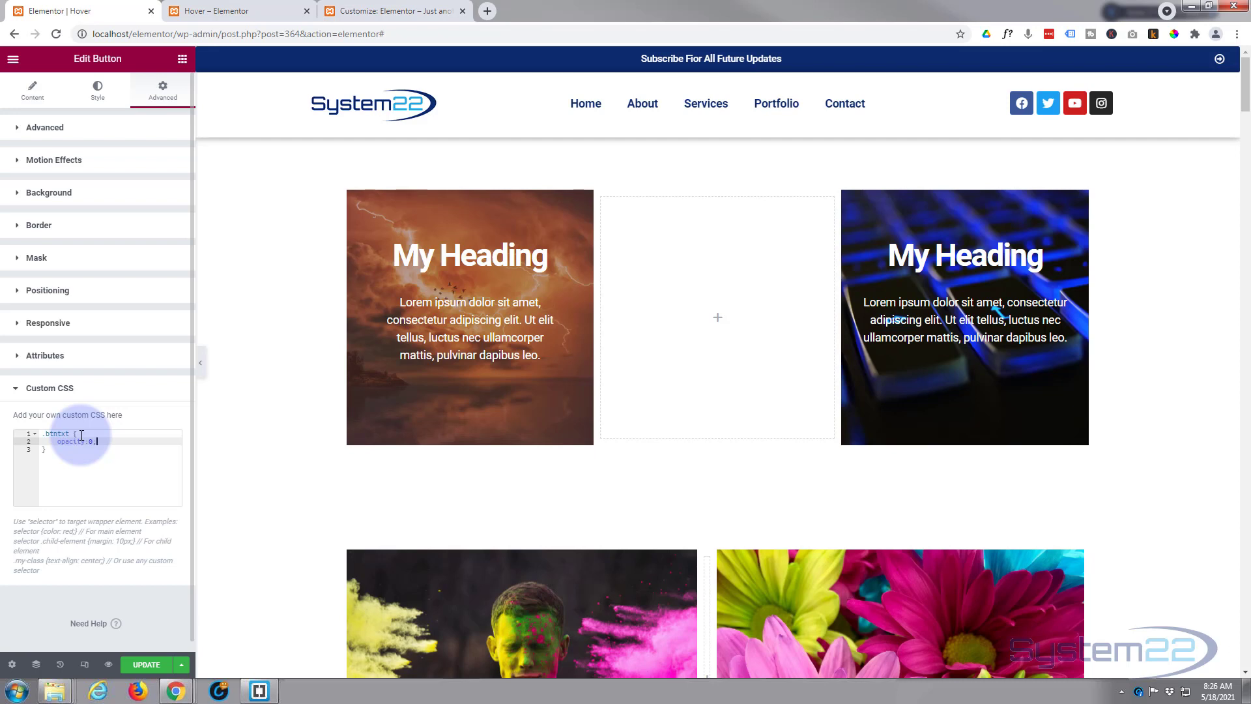
Step: Duplicate the .btntxt rule on new lines below the original
{"action": "left_click", "coordinate": [42, 435]}
{"action": "left_click_drag", "start_coordinate": [42, 435], "coordinate": [55, 455]}
{"action": "key", "text": "ctrl+c"}
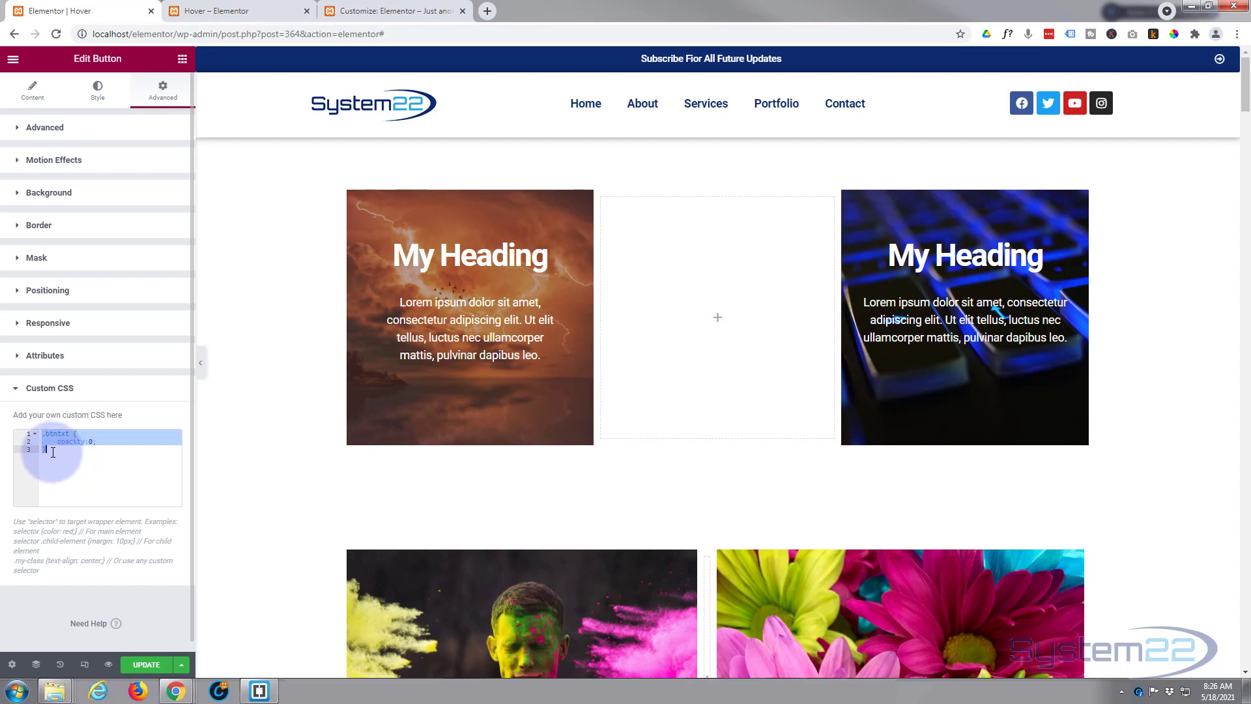
{"action": "left_click", "coordinate": [52, 452]}
{"action": "key", "text": "Return"}
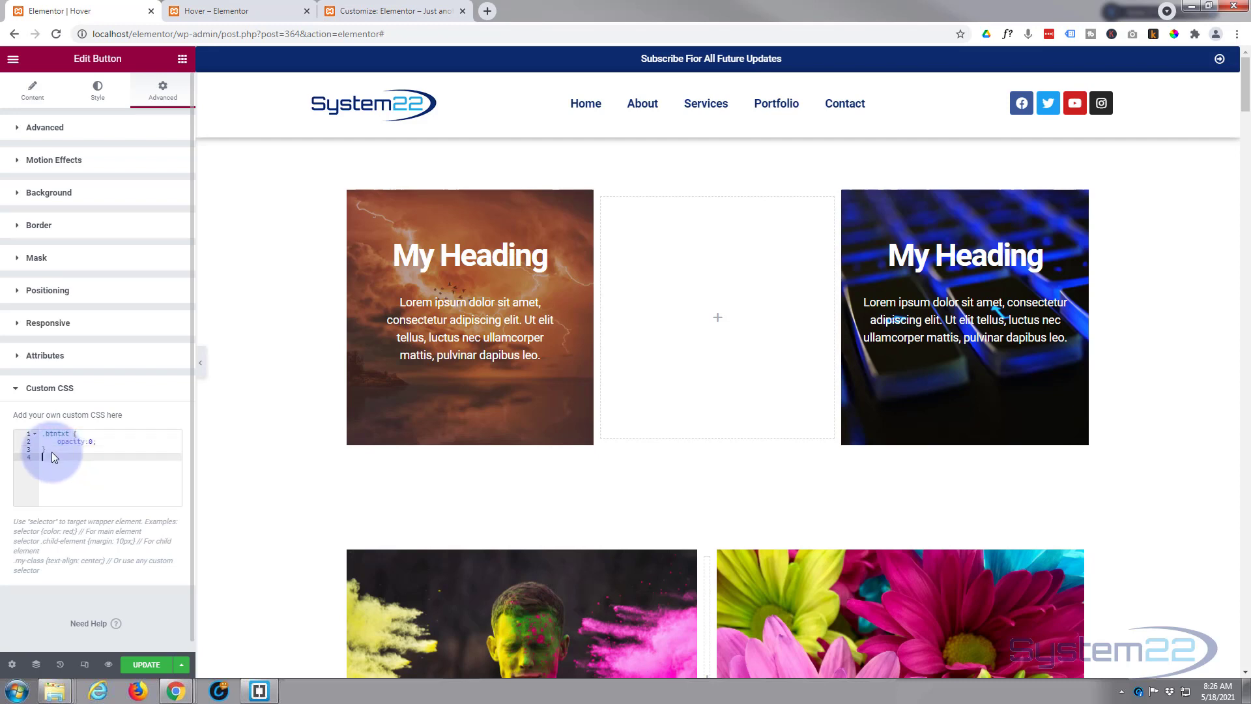
{"action": "key", "text": "Return"}
{"action": "key", "text": "ctrl+v"}
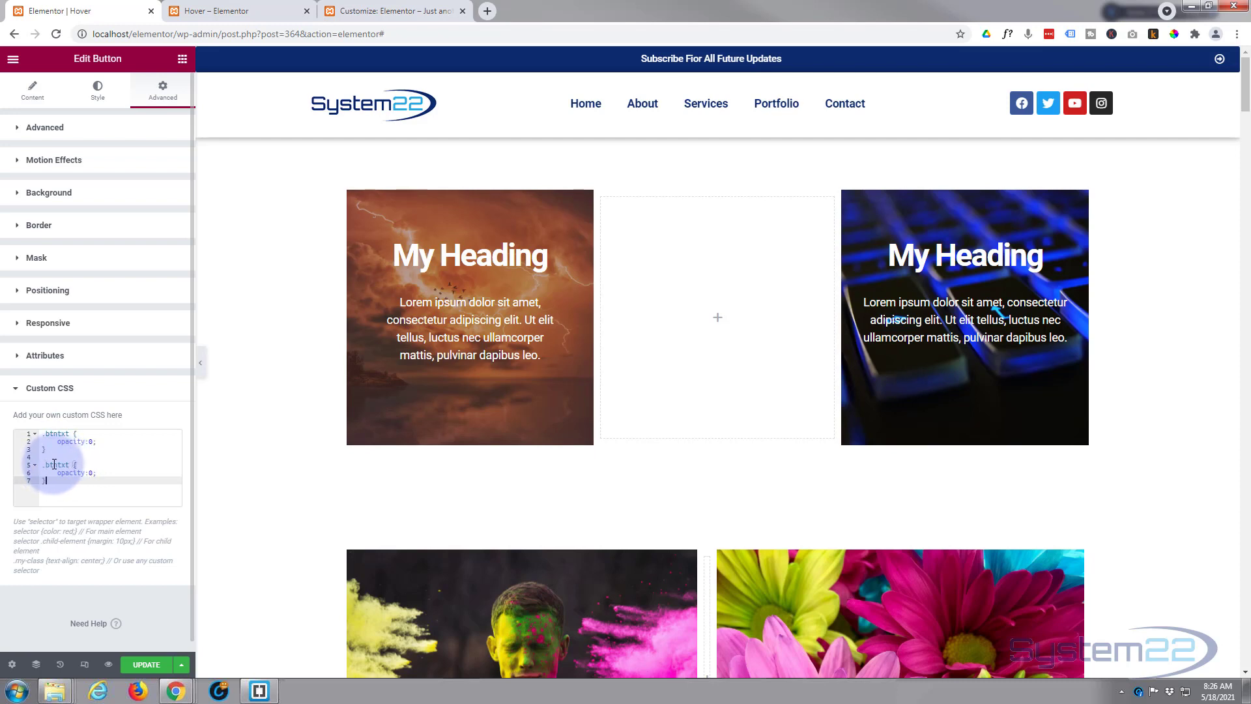
Step: Change the duplicate's selector to .btntxt:hover and its opacity to 1
{"action": "left_click", "coordinate": [68, 464]}
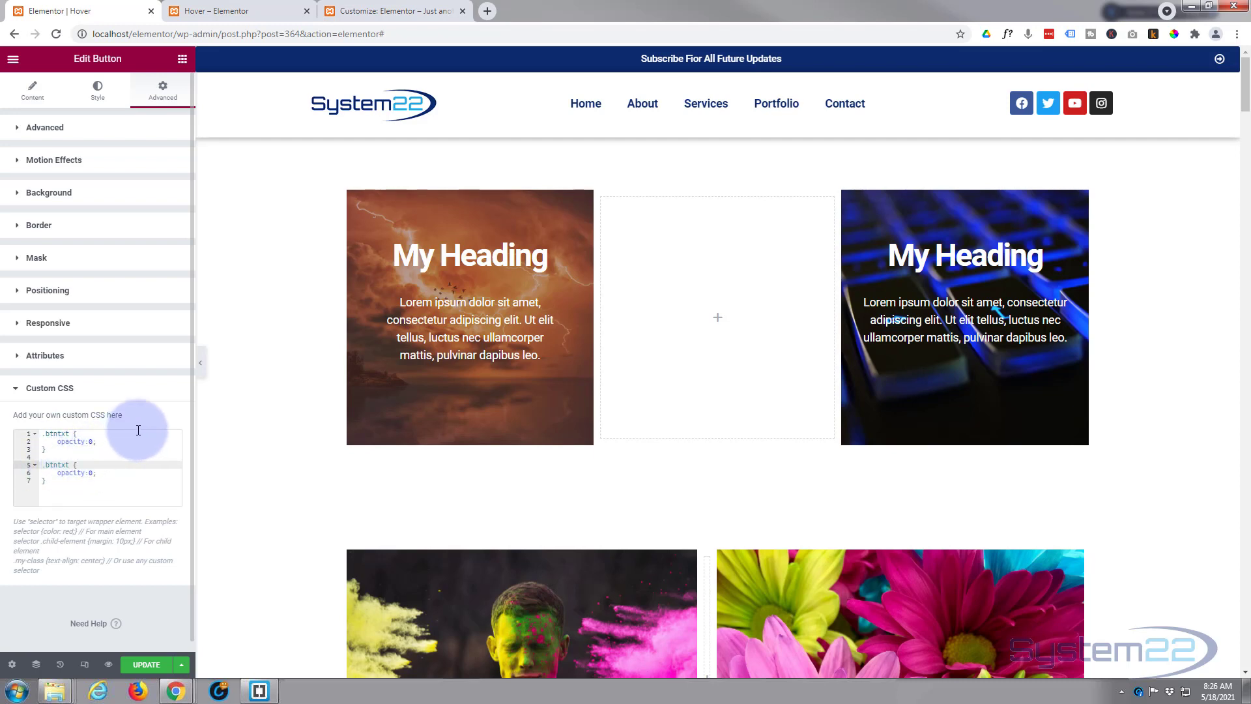
{"action": "type", "text": ":hover"}
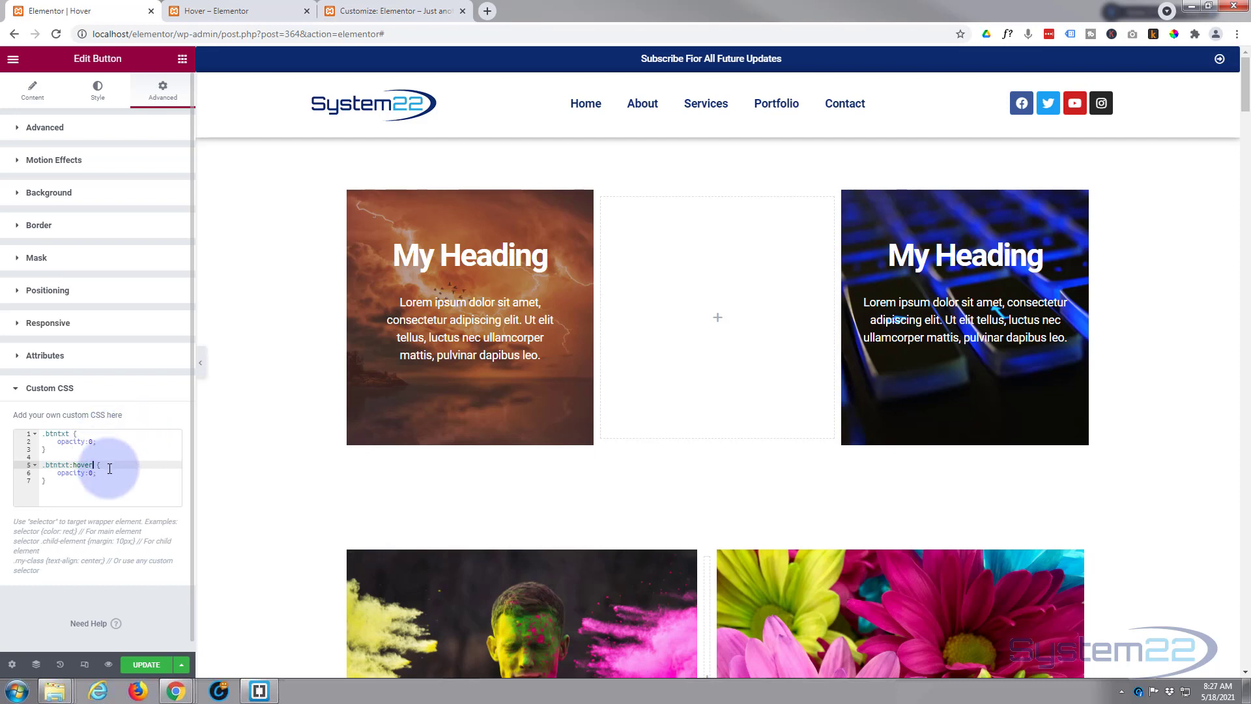
{"action": "left_click", "coordinate": [90, 473]}
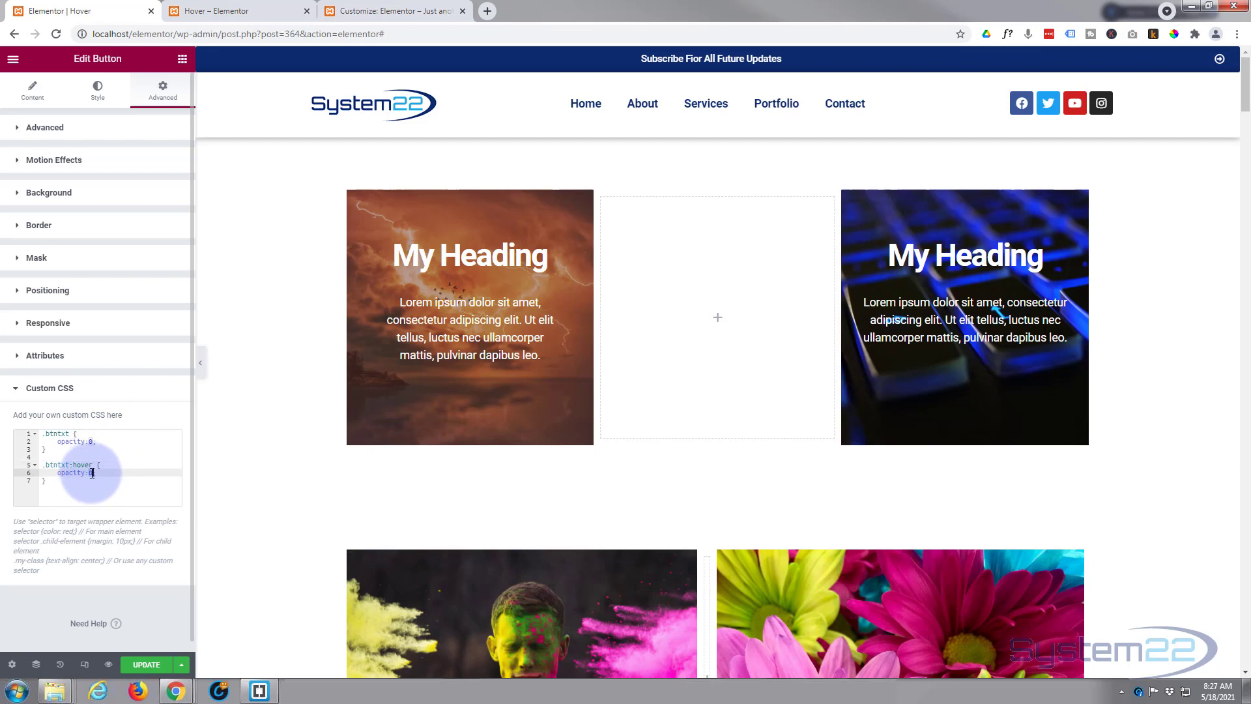
{"action": "type", "text": ";"}
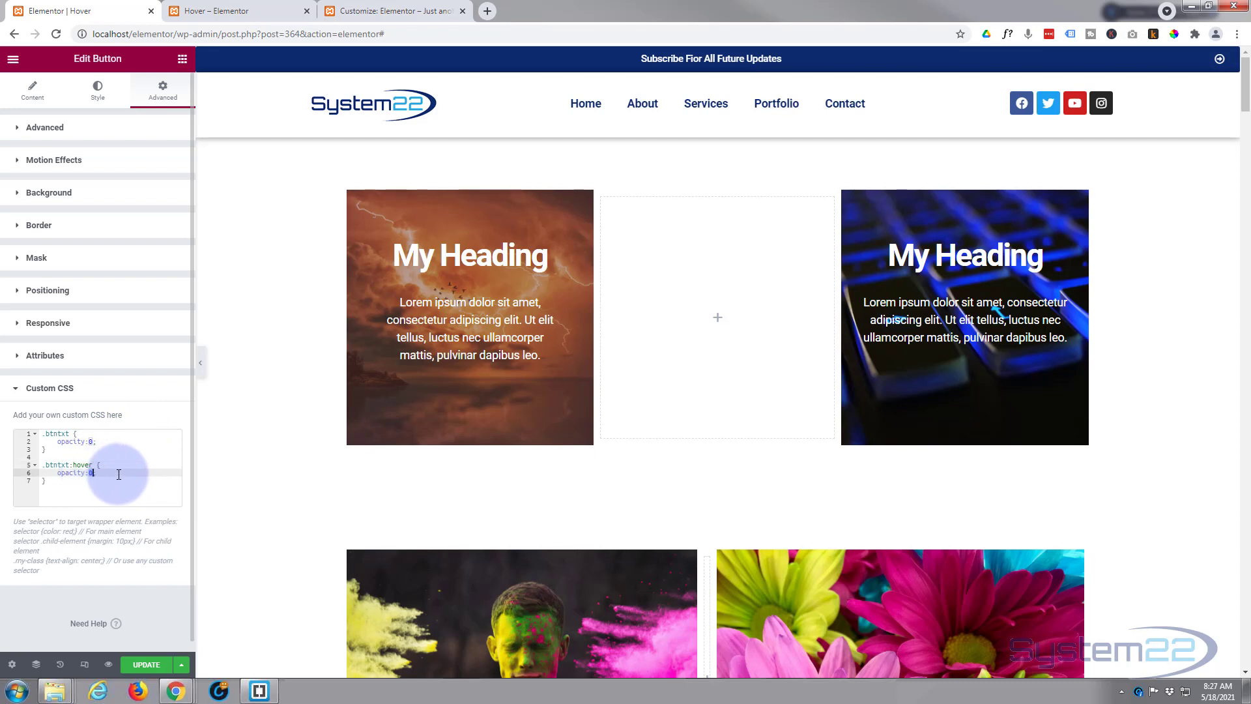
{"action": "type", "text": "1"}
{"action": "mouse_move", "coordinate": [915, 417]}
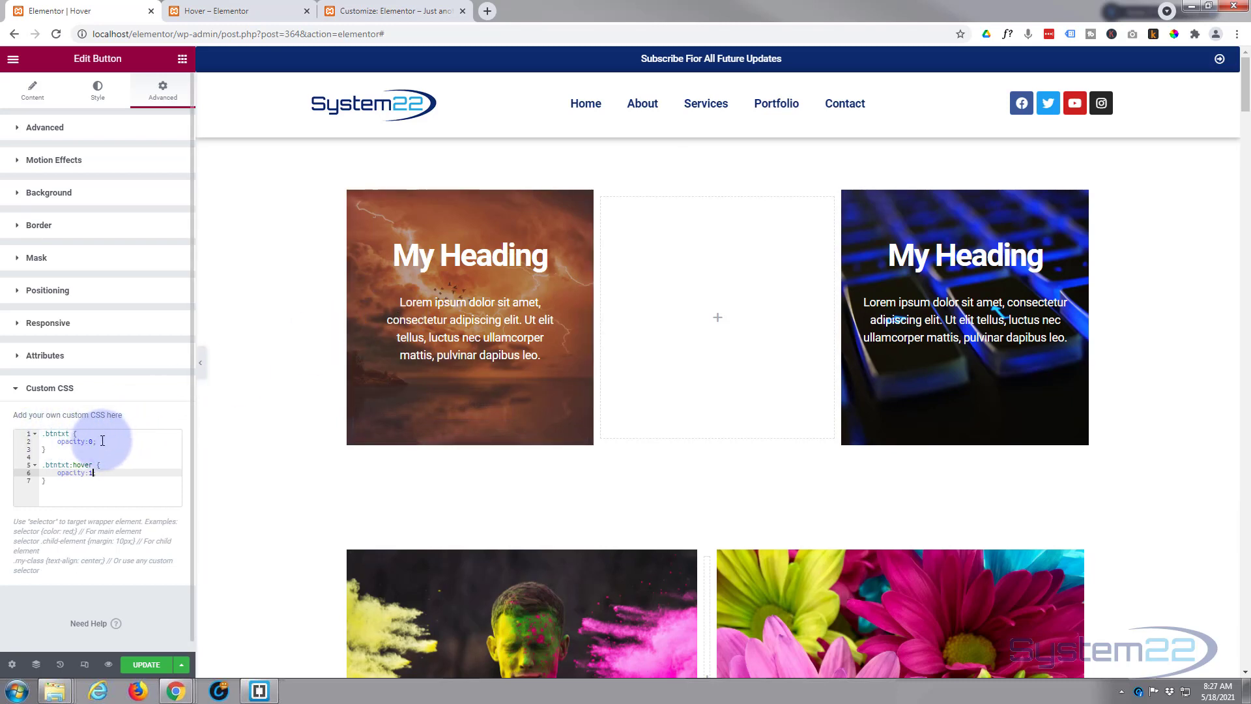
Step: Add transition-duration: 0.8s; to the .btntxt rule after opacity:0
{"action": "left_click", "coordinate": [126, 441]}
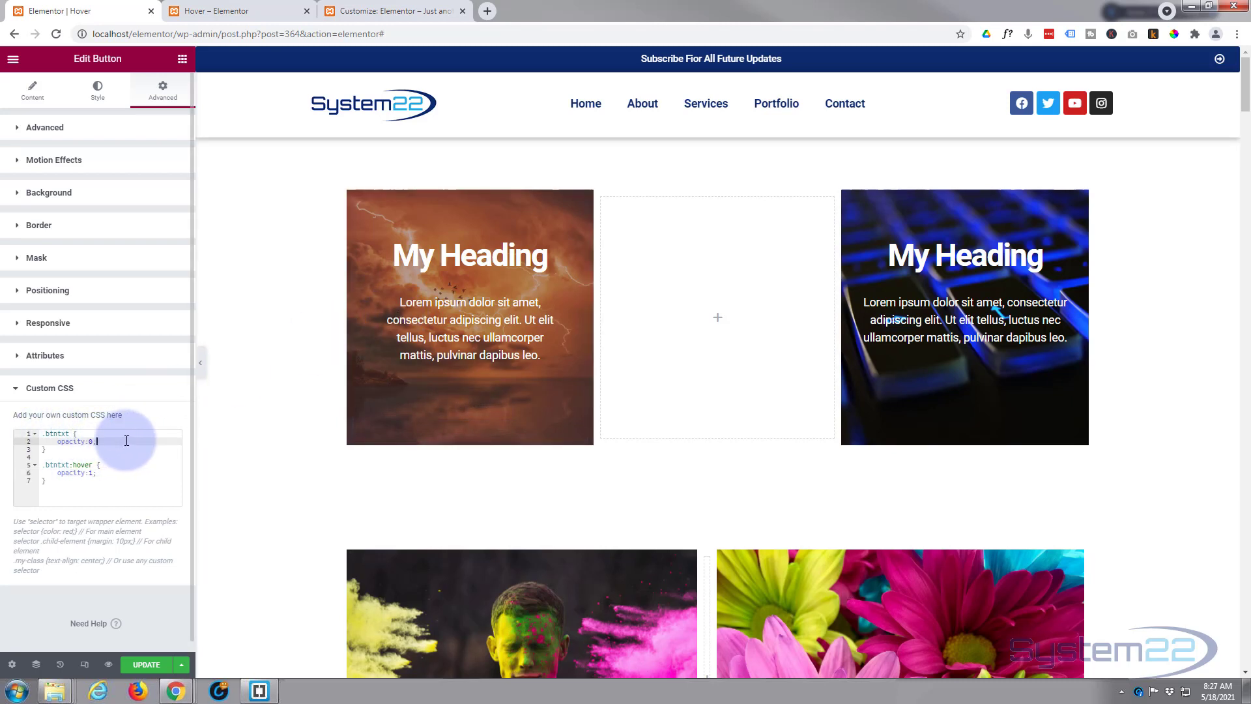
{"action": "key", "text": "Return"}
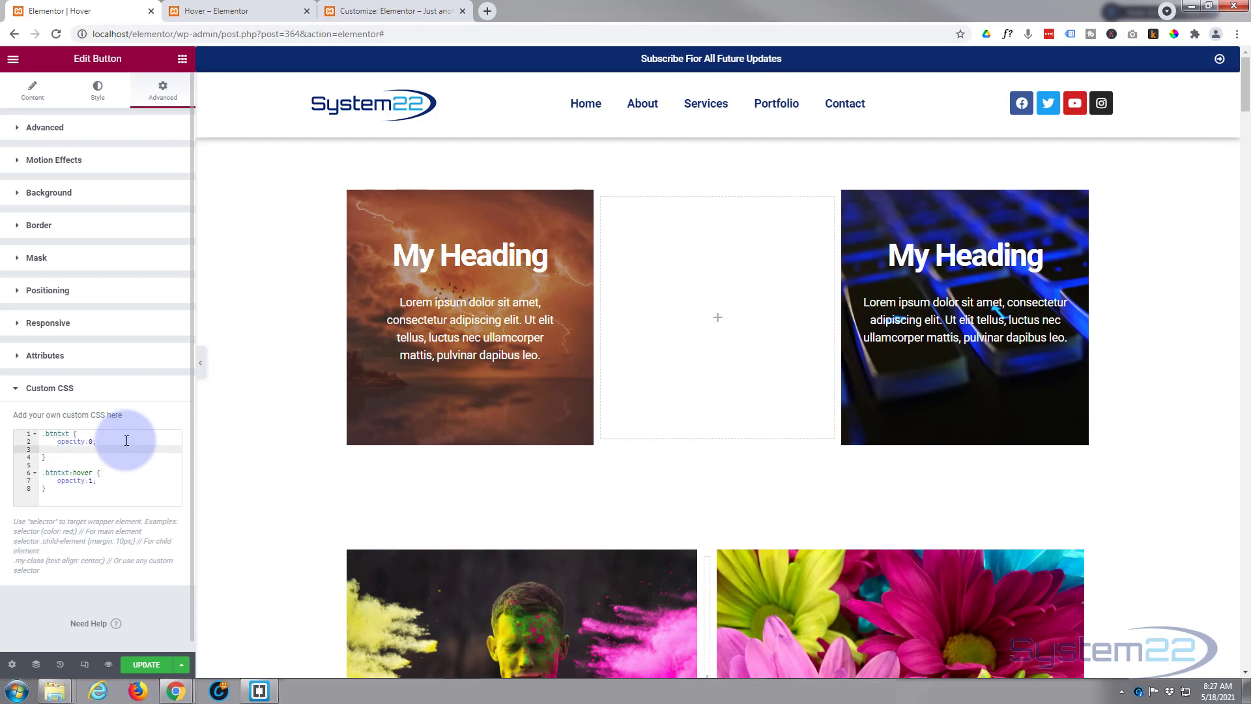
{"action": "type", "text": "transition"}
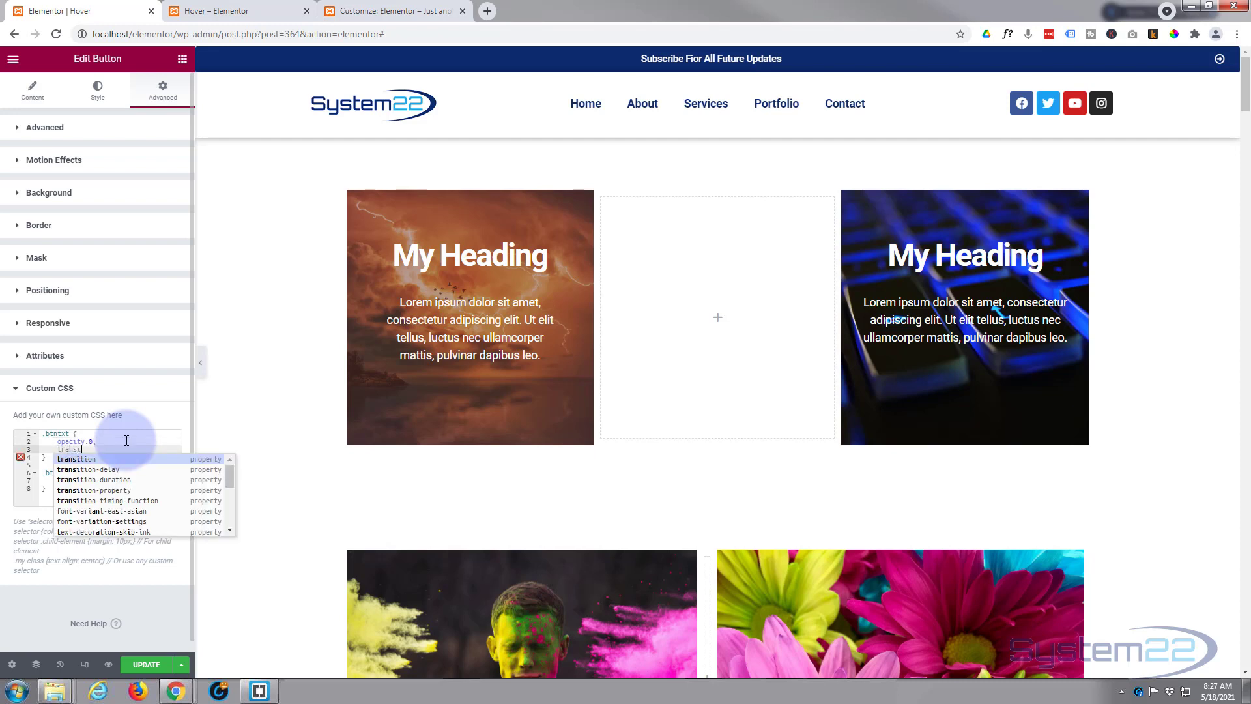
{"action": "left_click", "coordinate": [107, 480]}
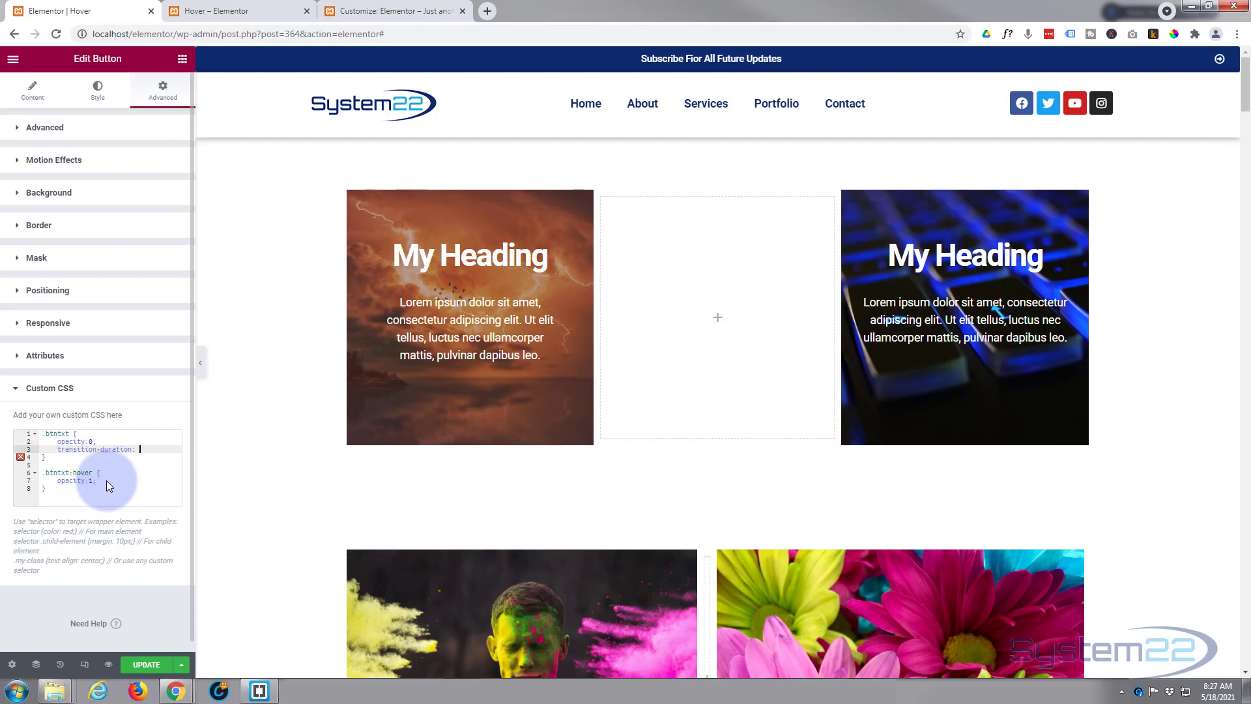
{"action": "type", "text": "0.8"}
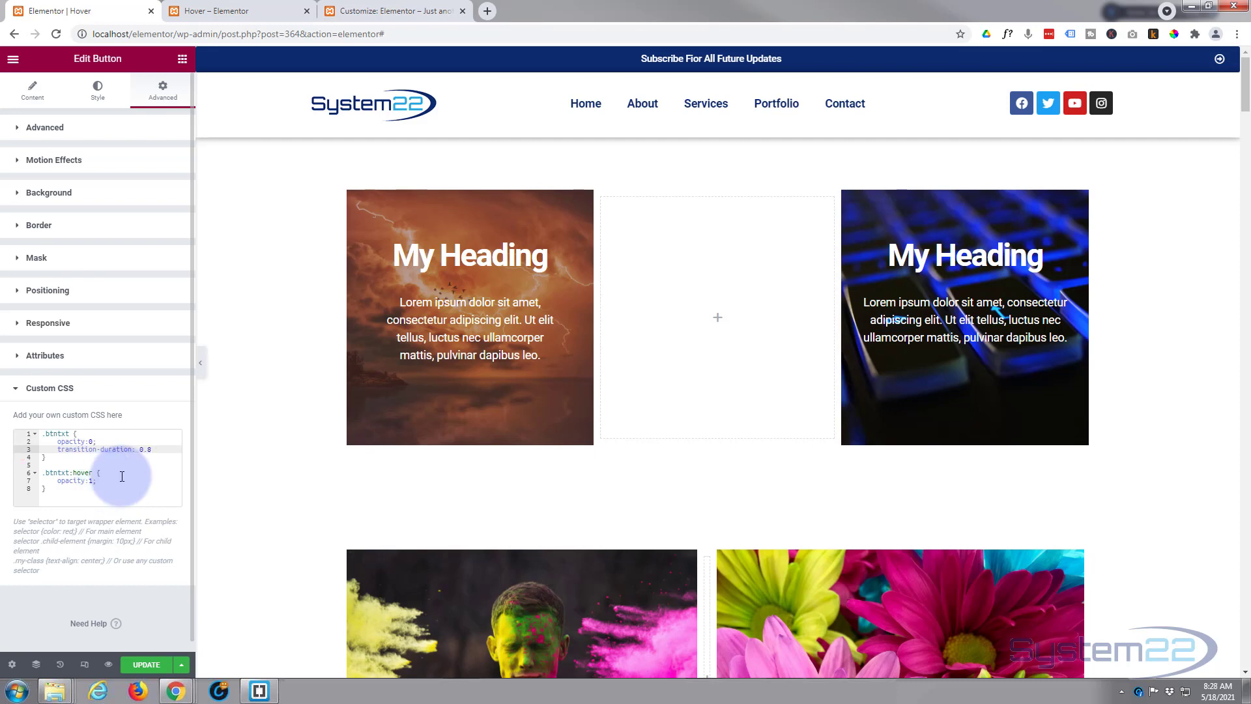
{"action": "type", "text": "s;"}
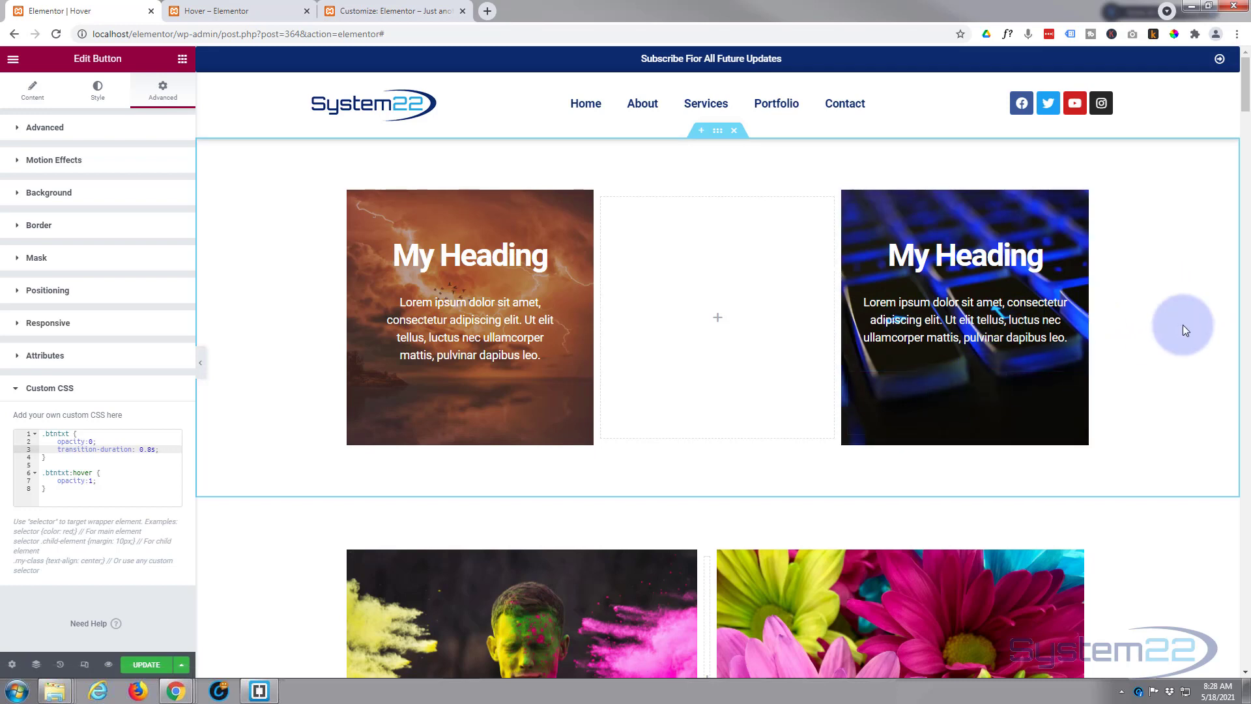
Step: Update and preview the page, checking the Click here button appears when hovering the keyboard card
{"action": "left_click", "coordinate": [142, 665]}
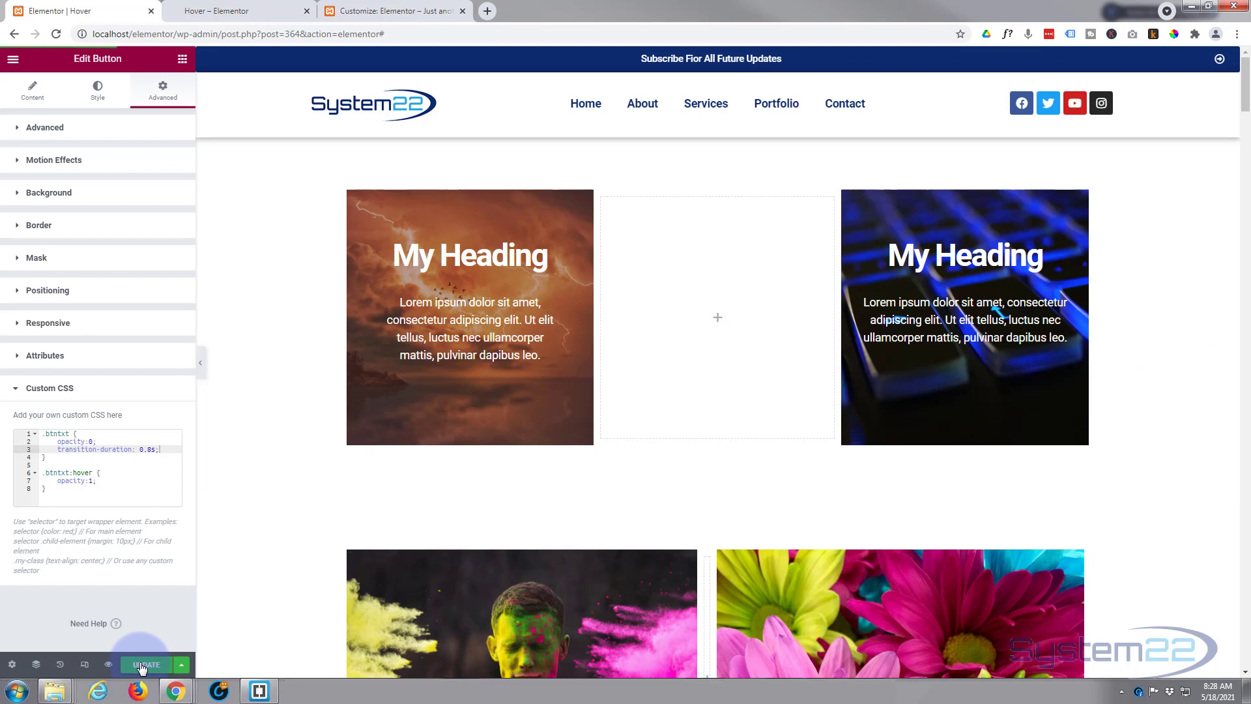
{"action": "left_click", "coordinate": [108, 665]}
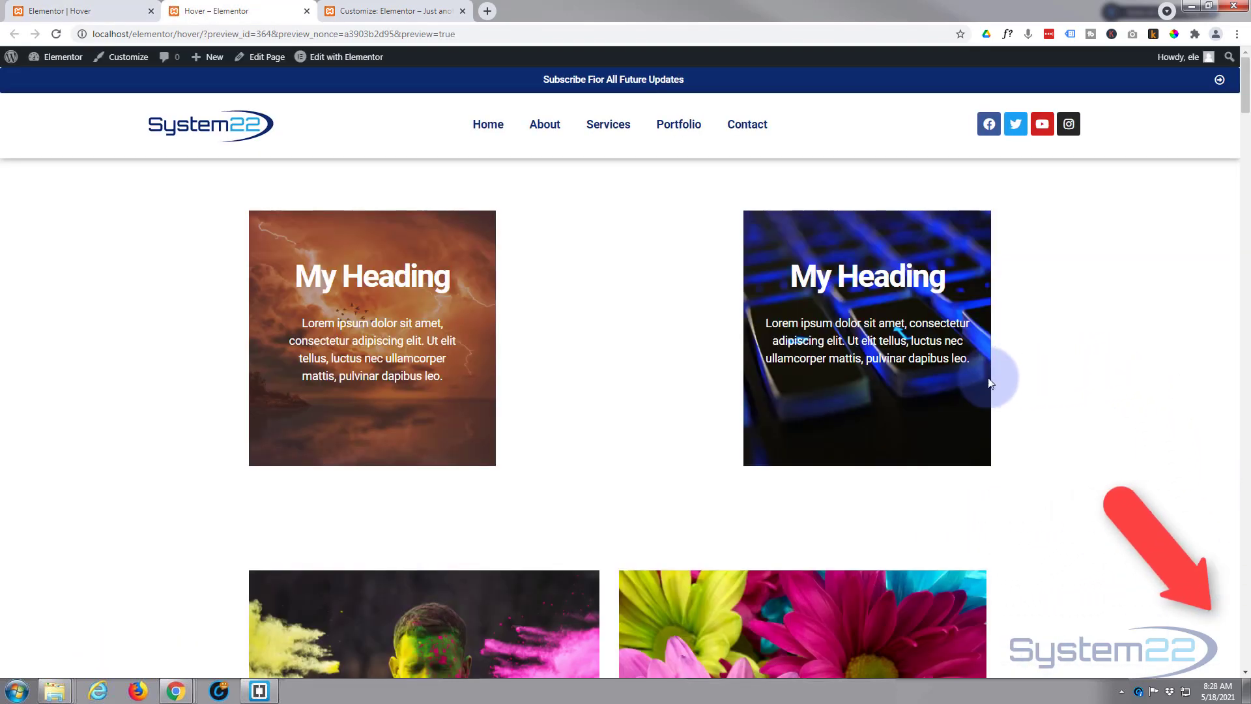
{"action": "mouse_move", "coordinate": [949, 381]}
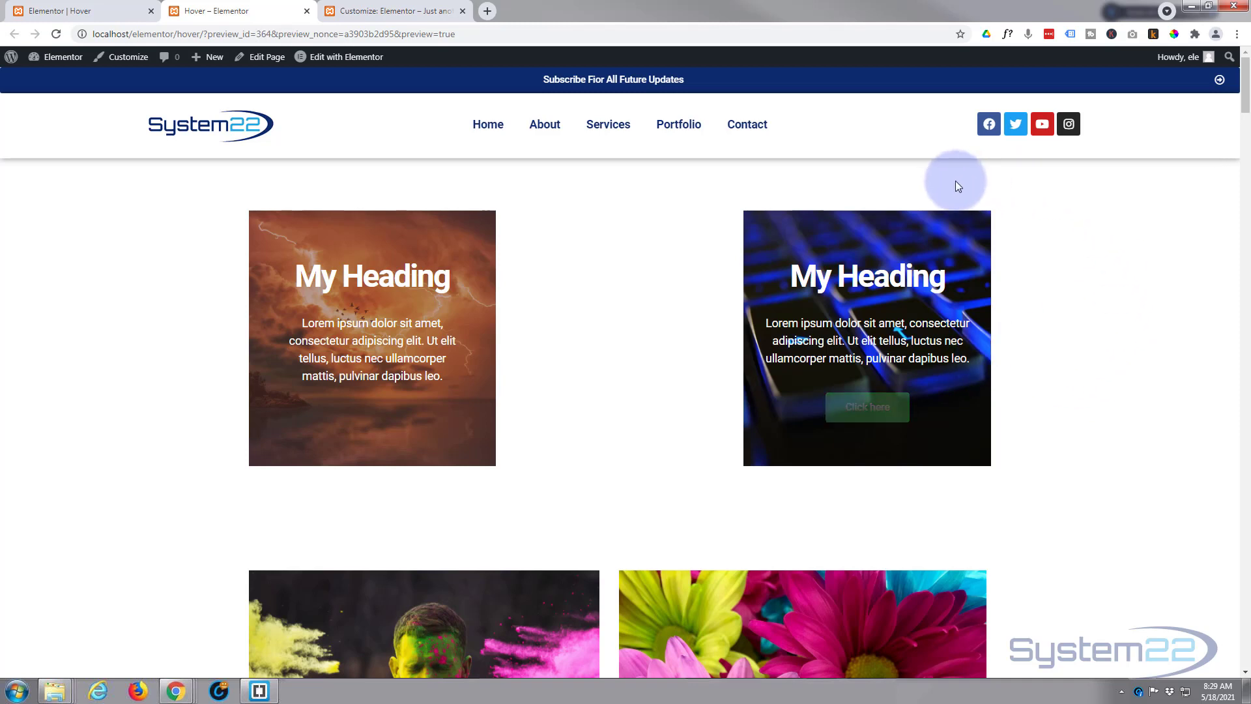
{"action": "mouse_move", "coordinate": [876, 236]}
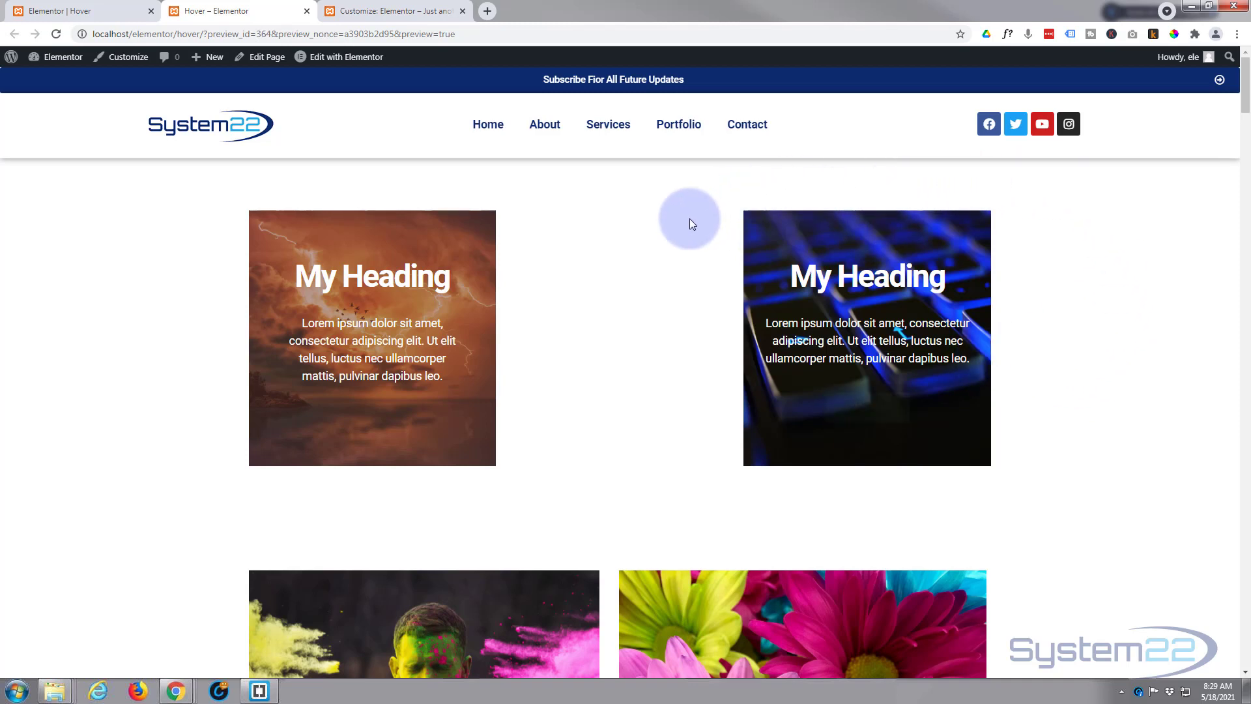